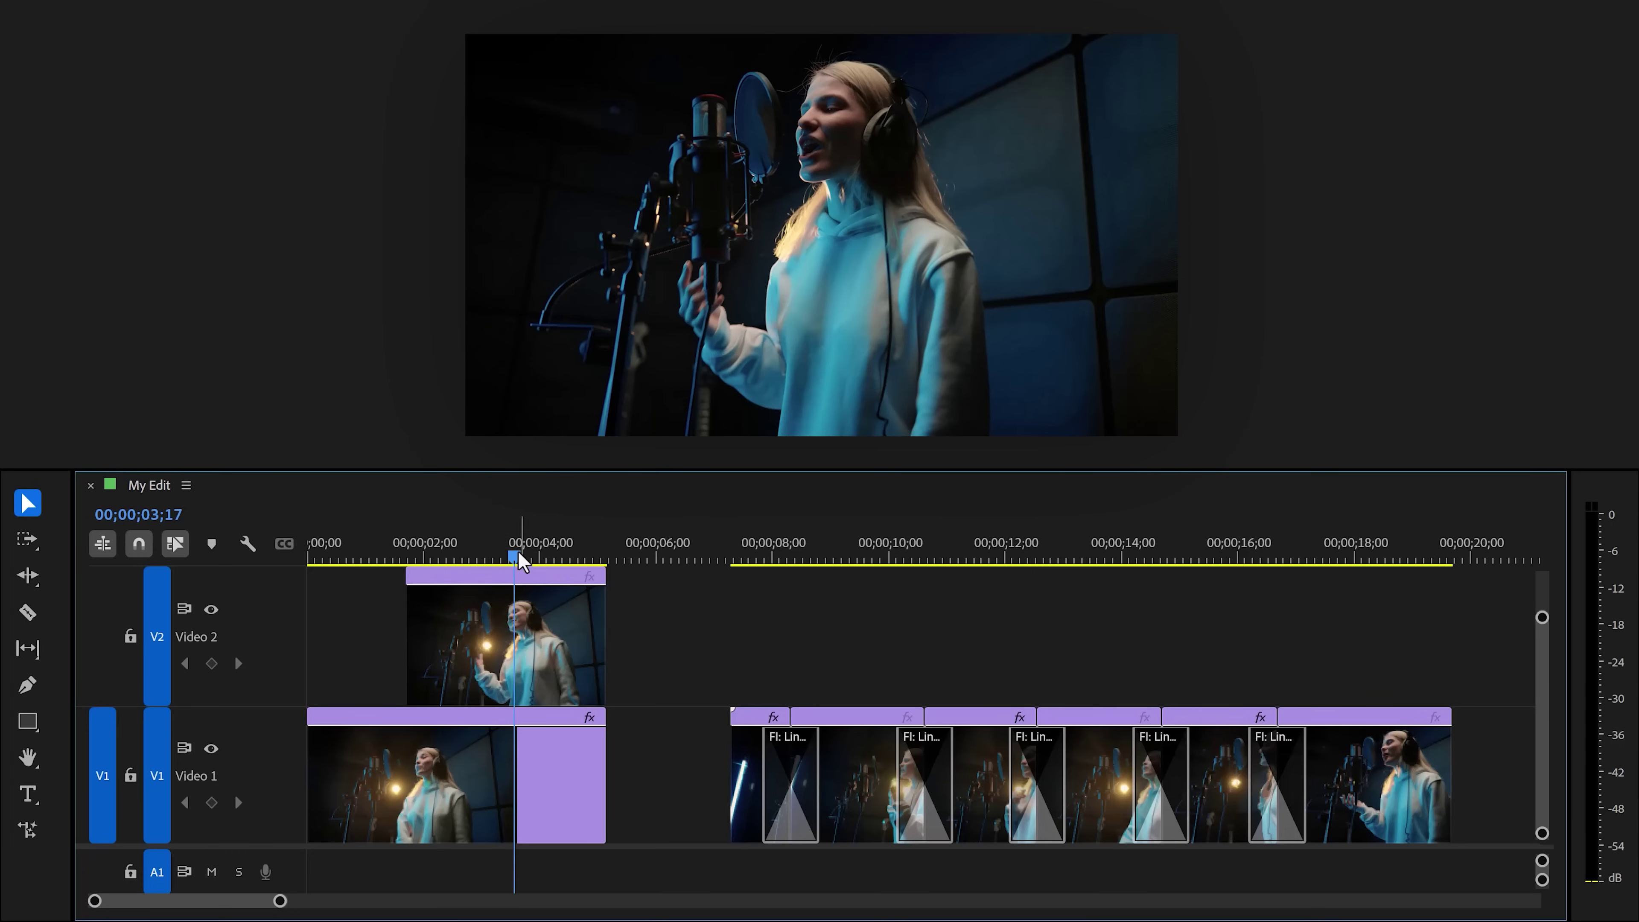
Play back the existing wipe transitions, then scrub to the overlapping singer clips.
drag(516, 551, 395, 530)
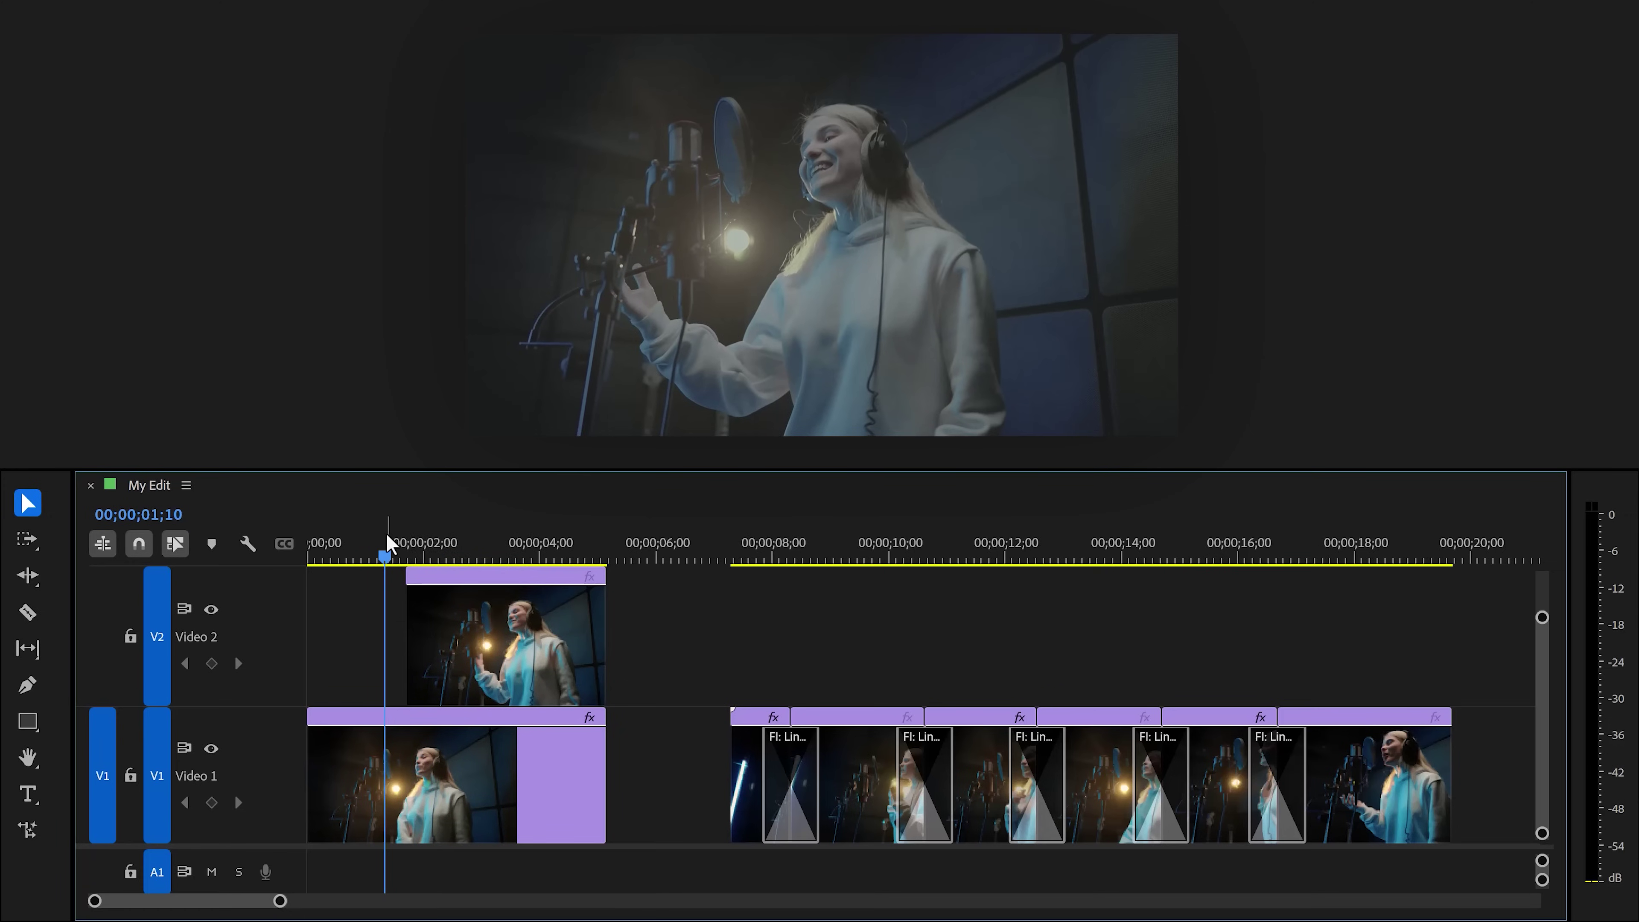
click(733, 556)
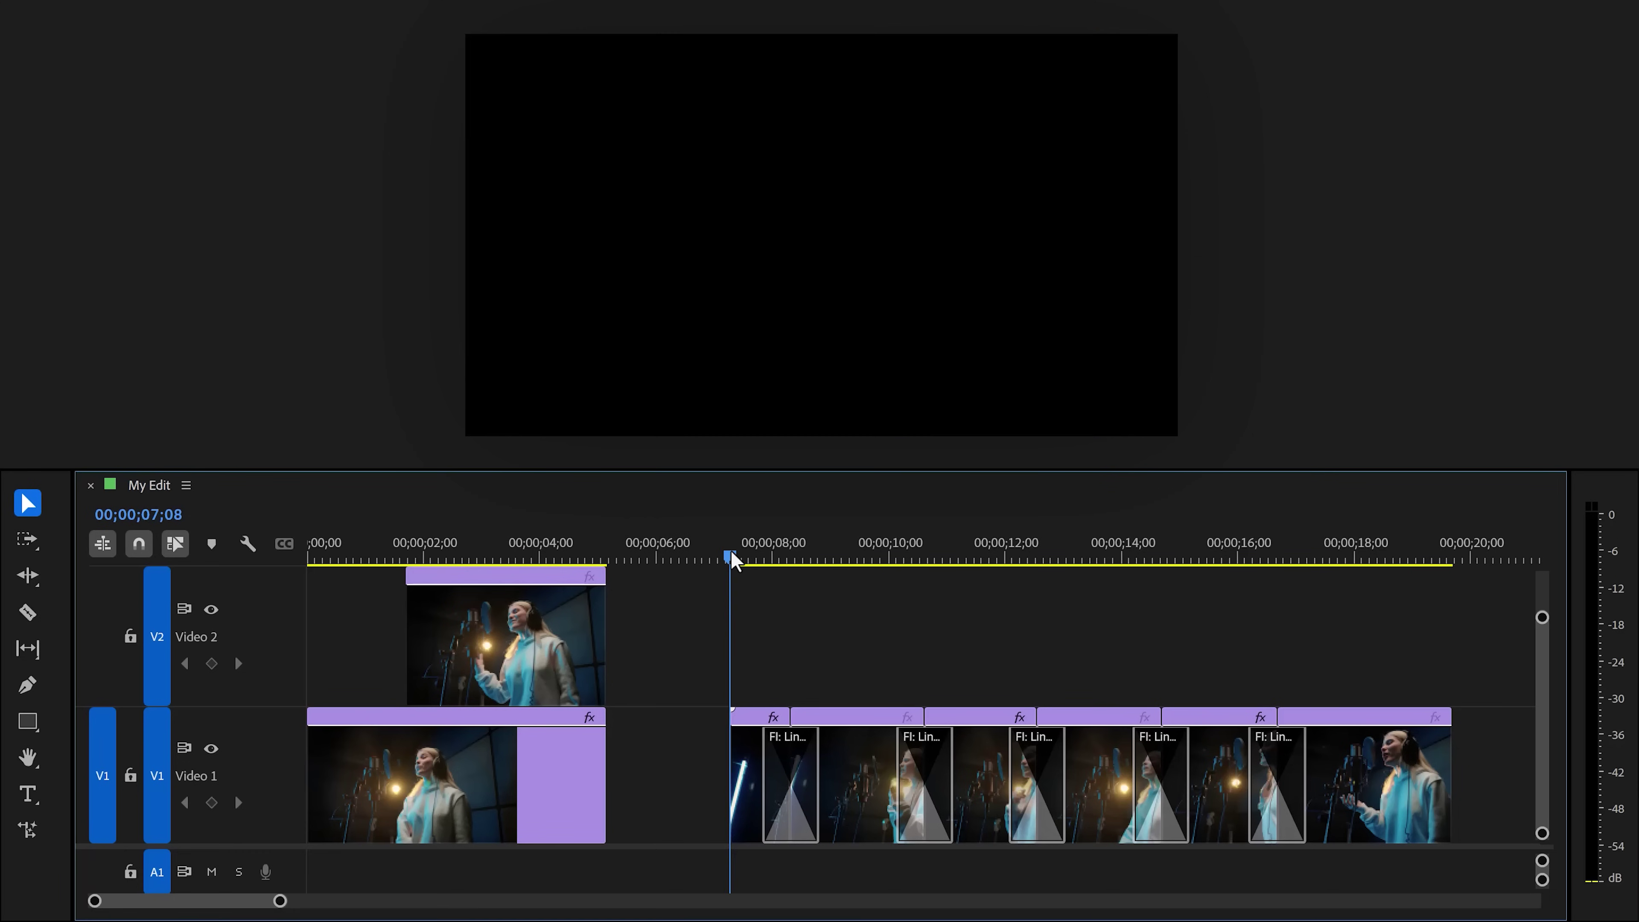
key(space)
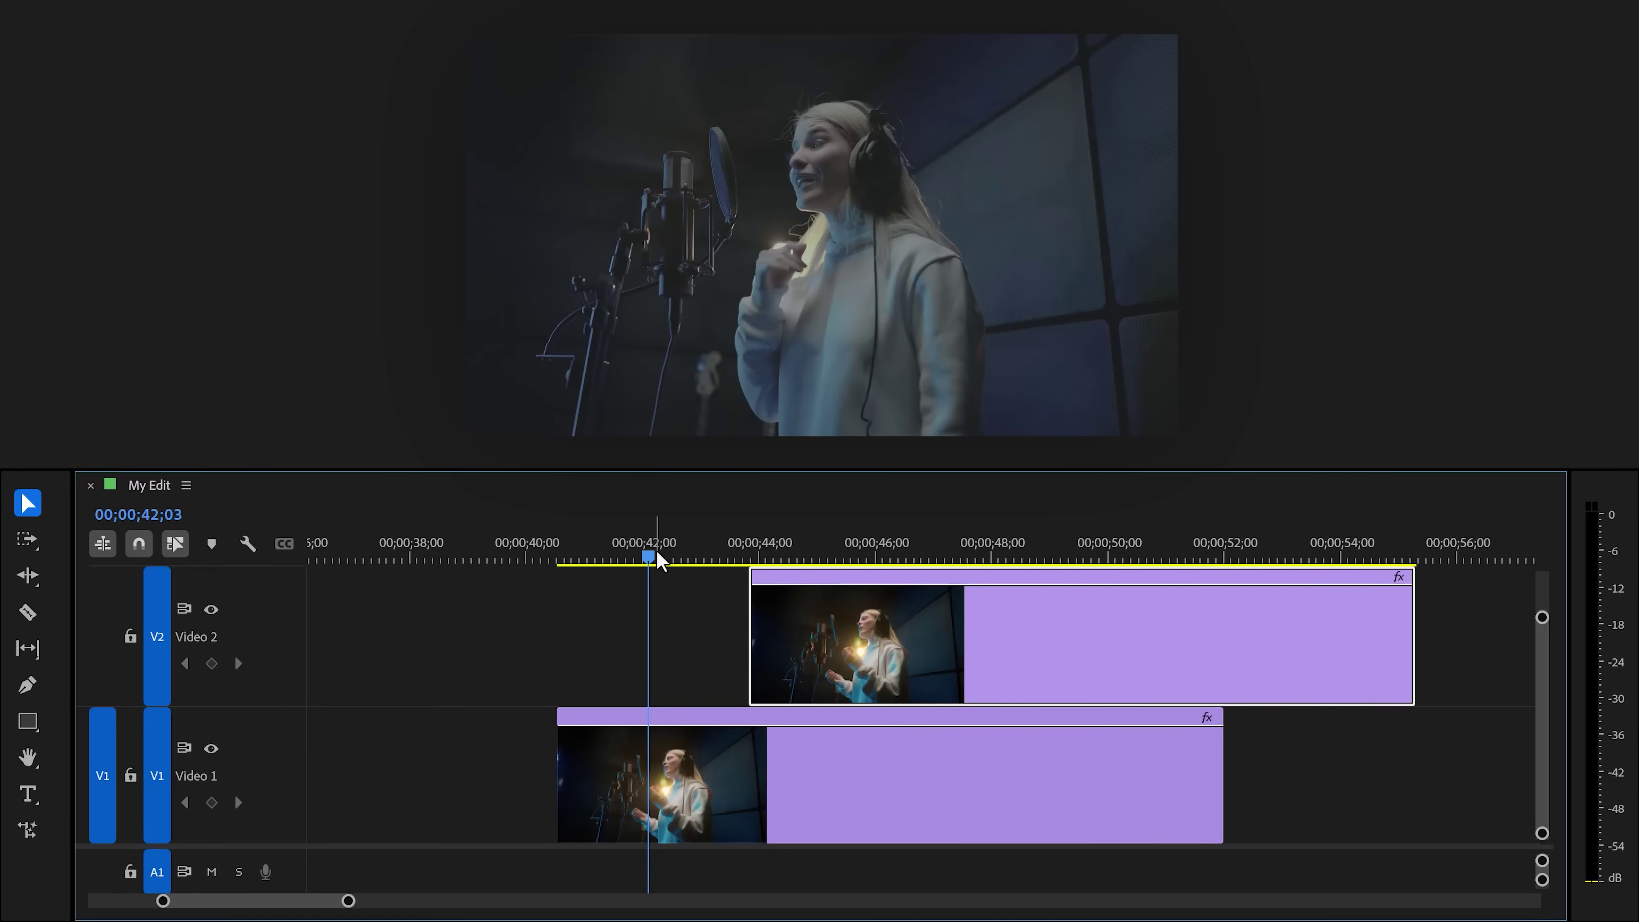
drag(655, 549, 815, 559)
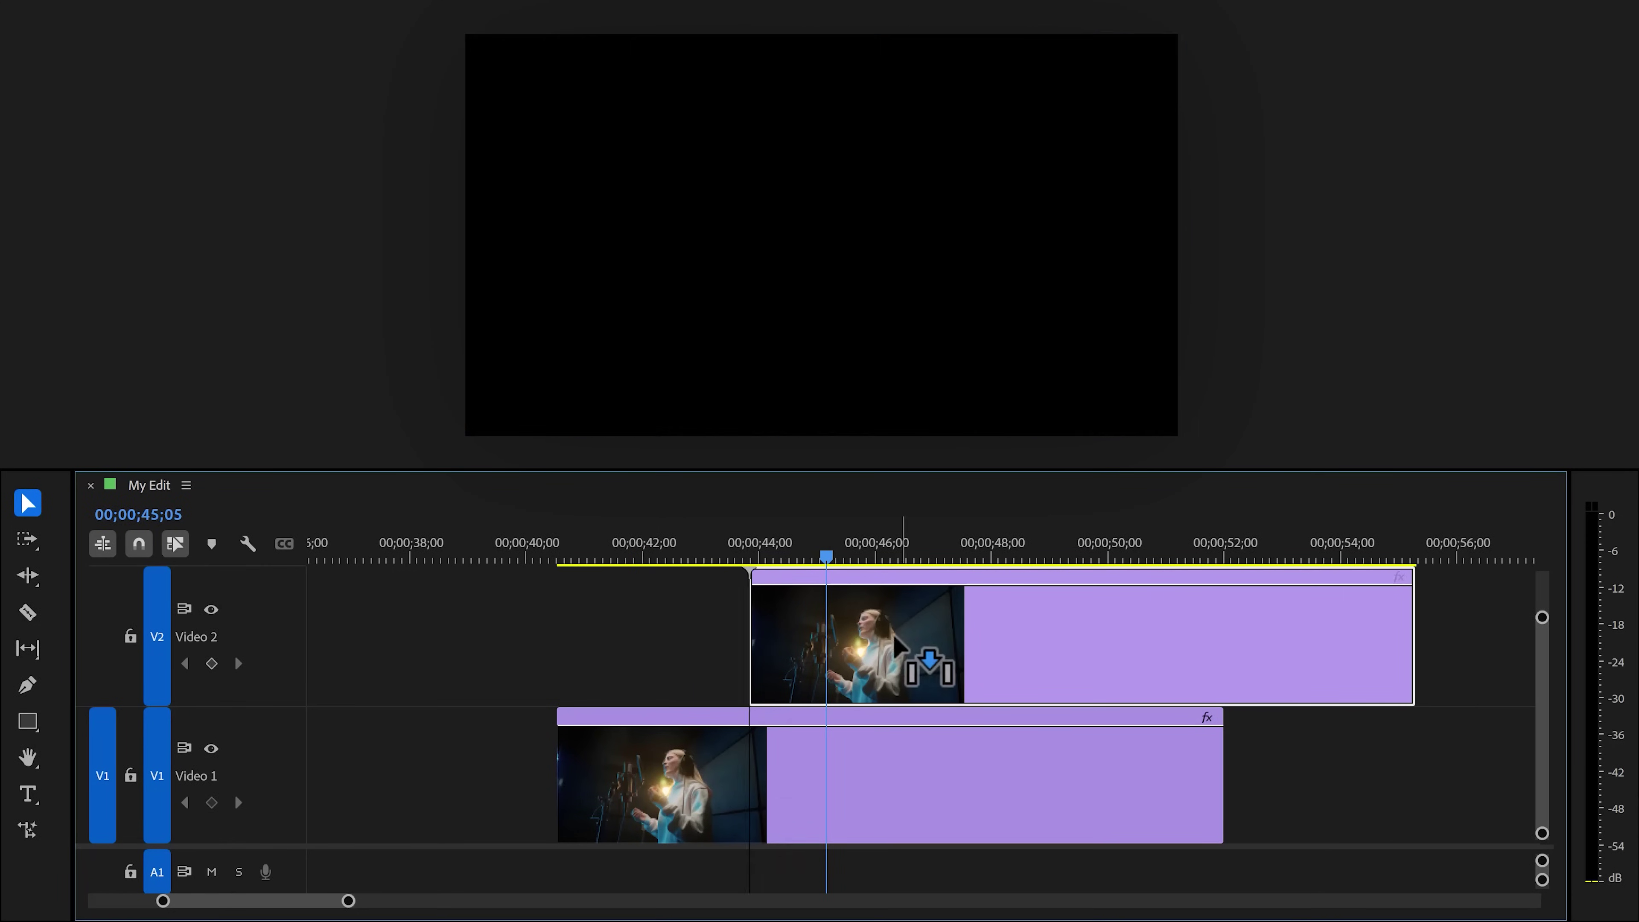
Align the Video 2 singer clip with Video 1, split it with Ctrl+K and delete two pieces.
drag(918, 628, 729, 628)
drag(826, 559, 916, 555)
key(ctrl+k)
key(ctrl+k)
key(ctrl+k)
key(ctrl+k)
key(ctrl+k)
click(867, 629)
key(Delete)
click(722, 625)
key(Delete)
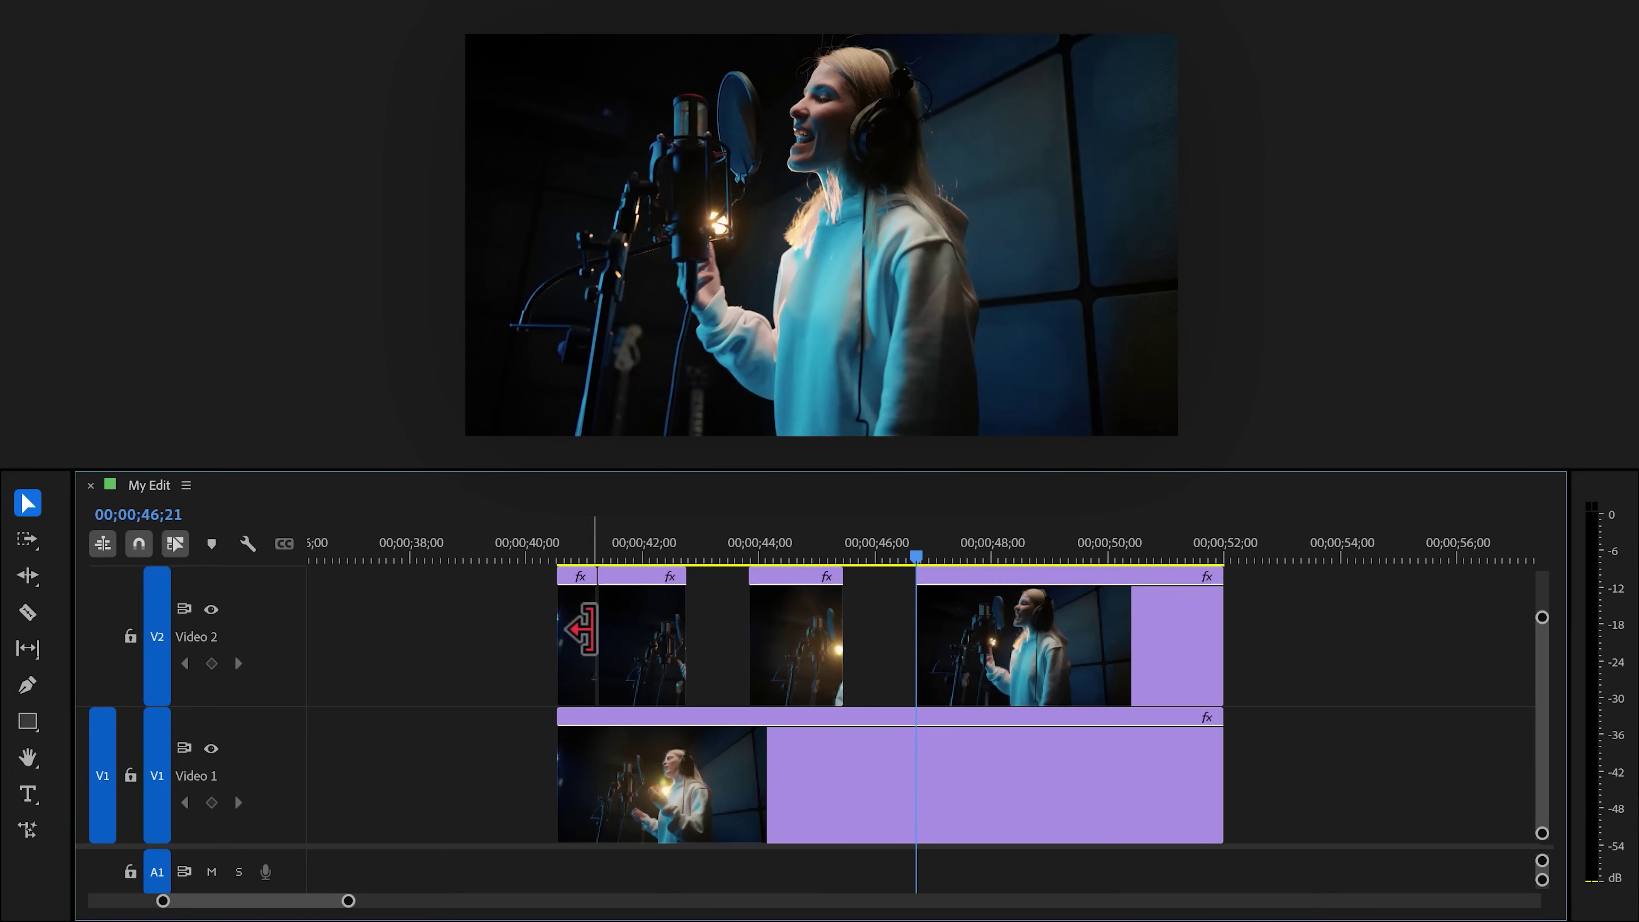
Move the three remaining pieces onto Video 1 and apply Linear Wipe to the first cut.
drag(882, 554, 1058, 653)
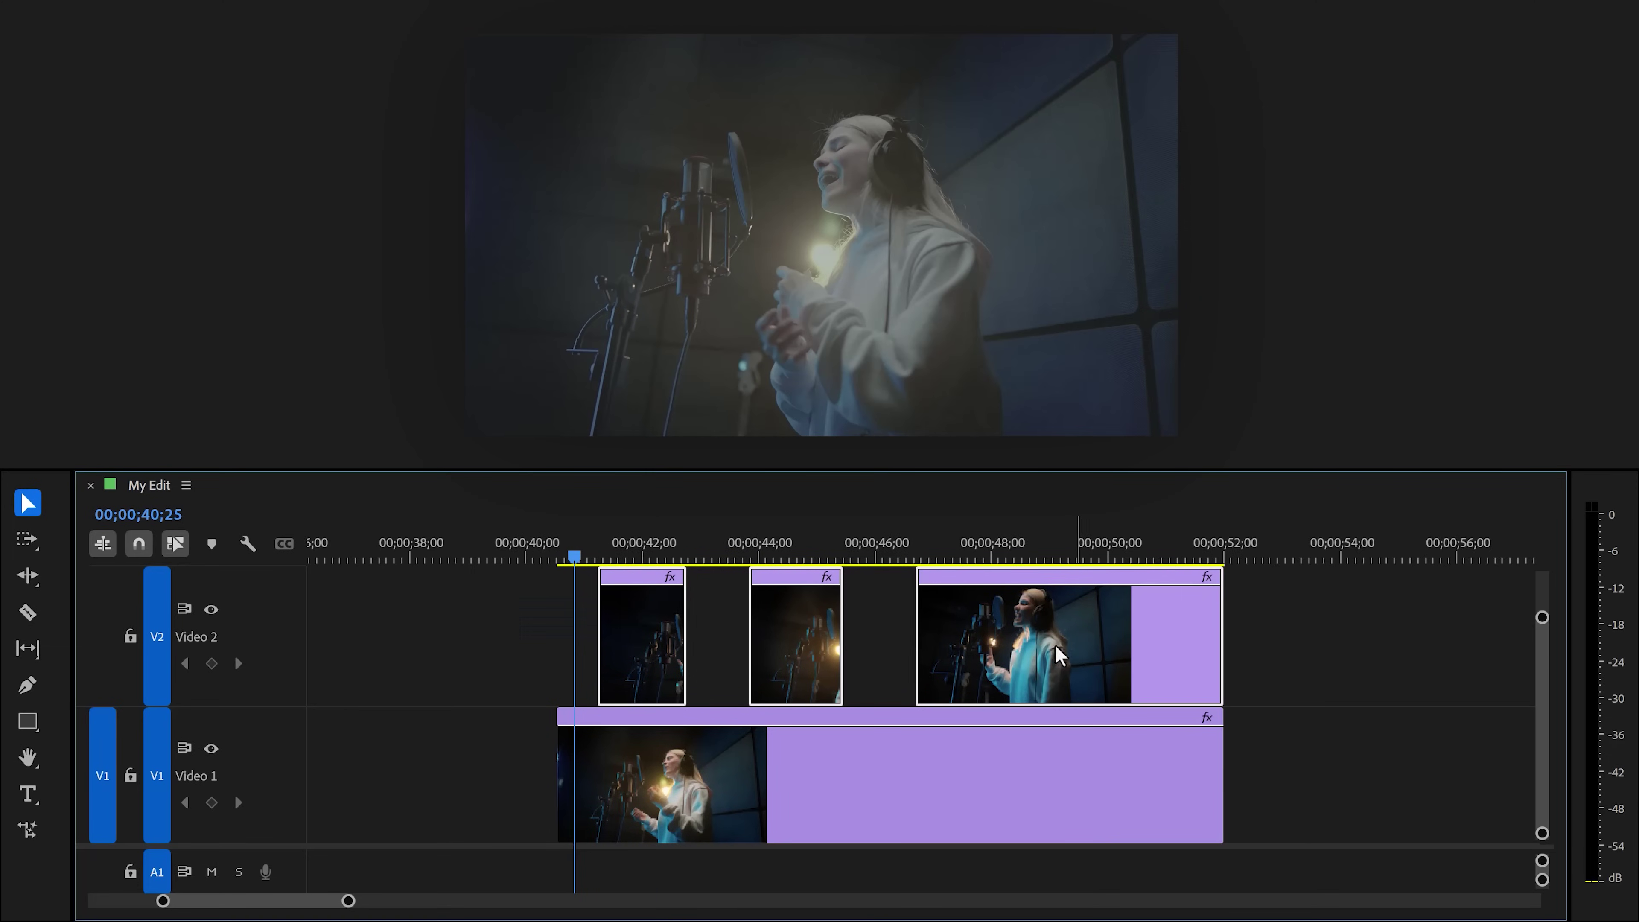
drag(648, 643, 666, 768)
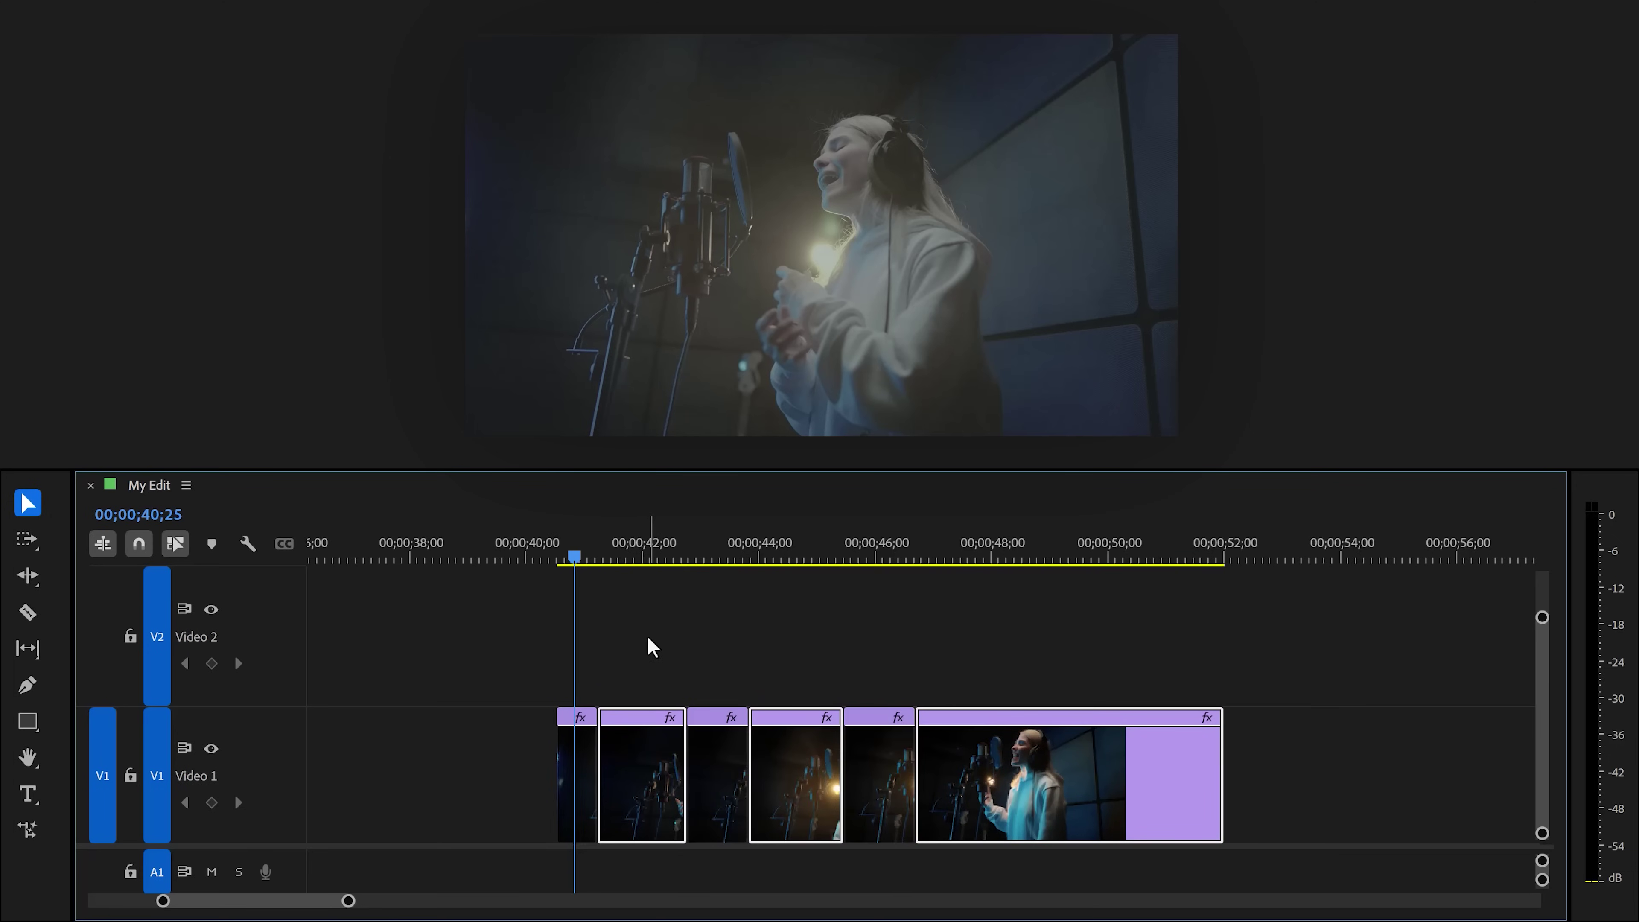
click(134, 519)
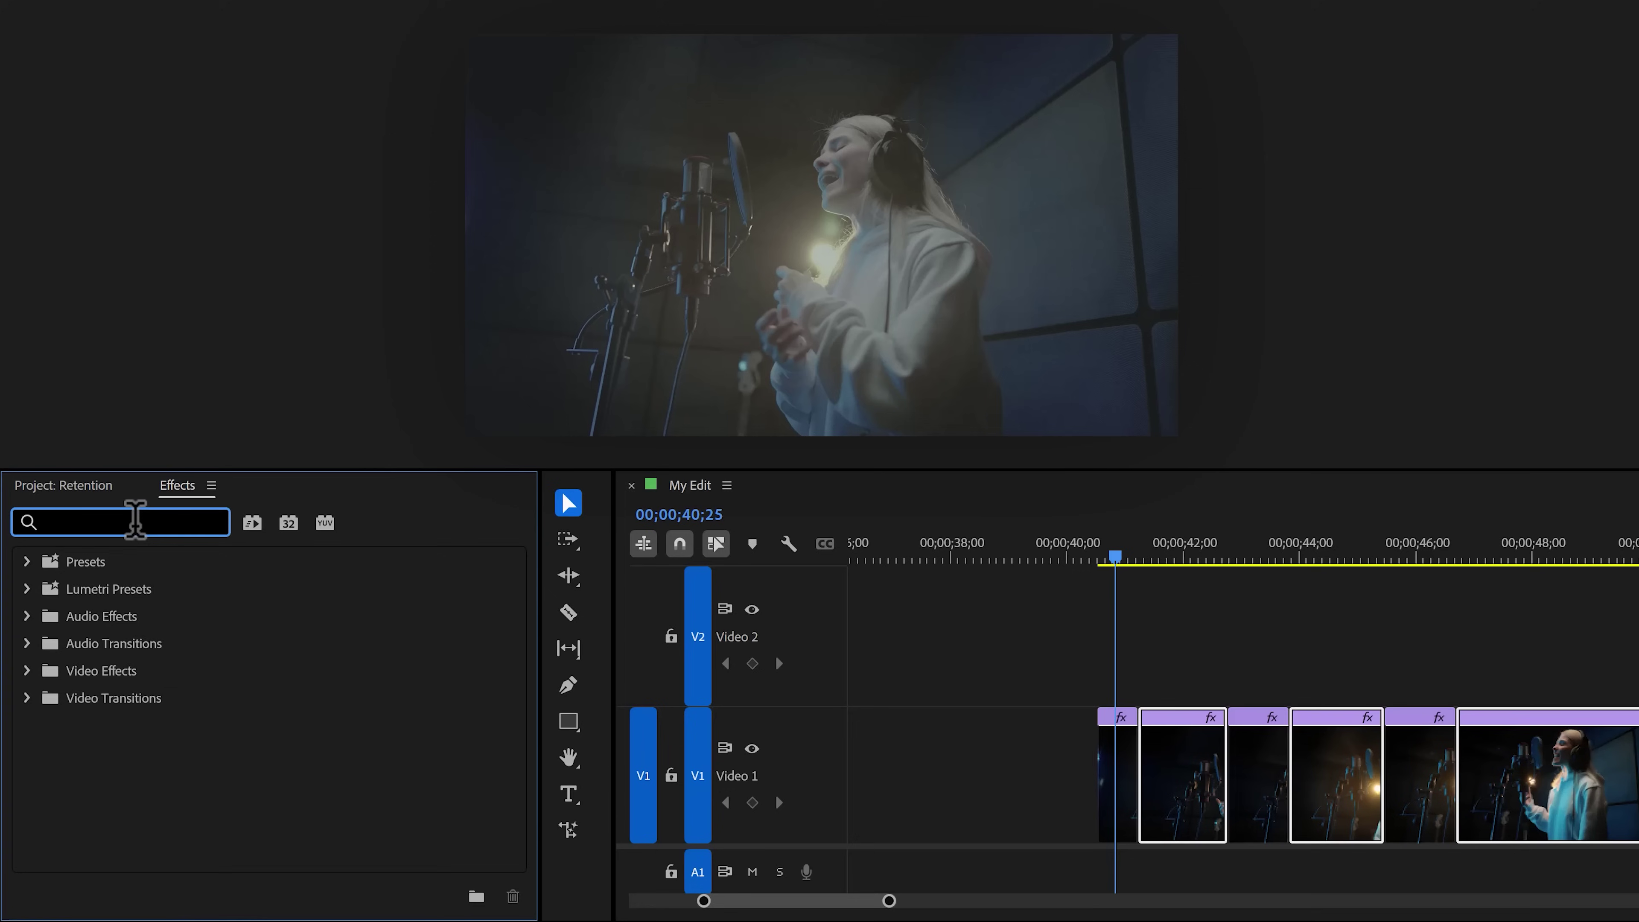
text(Linear Wipe)
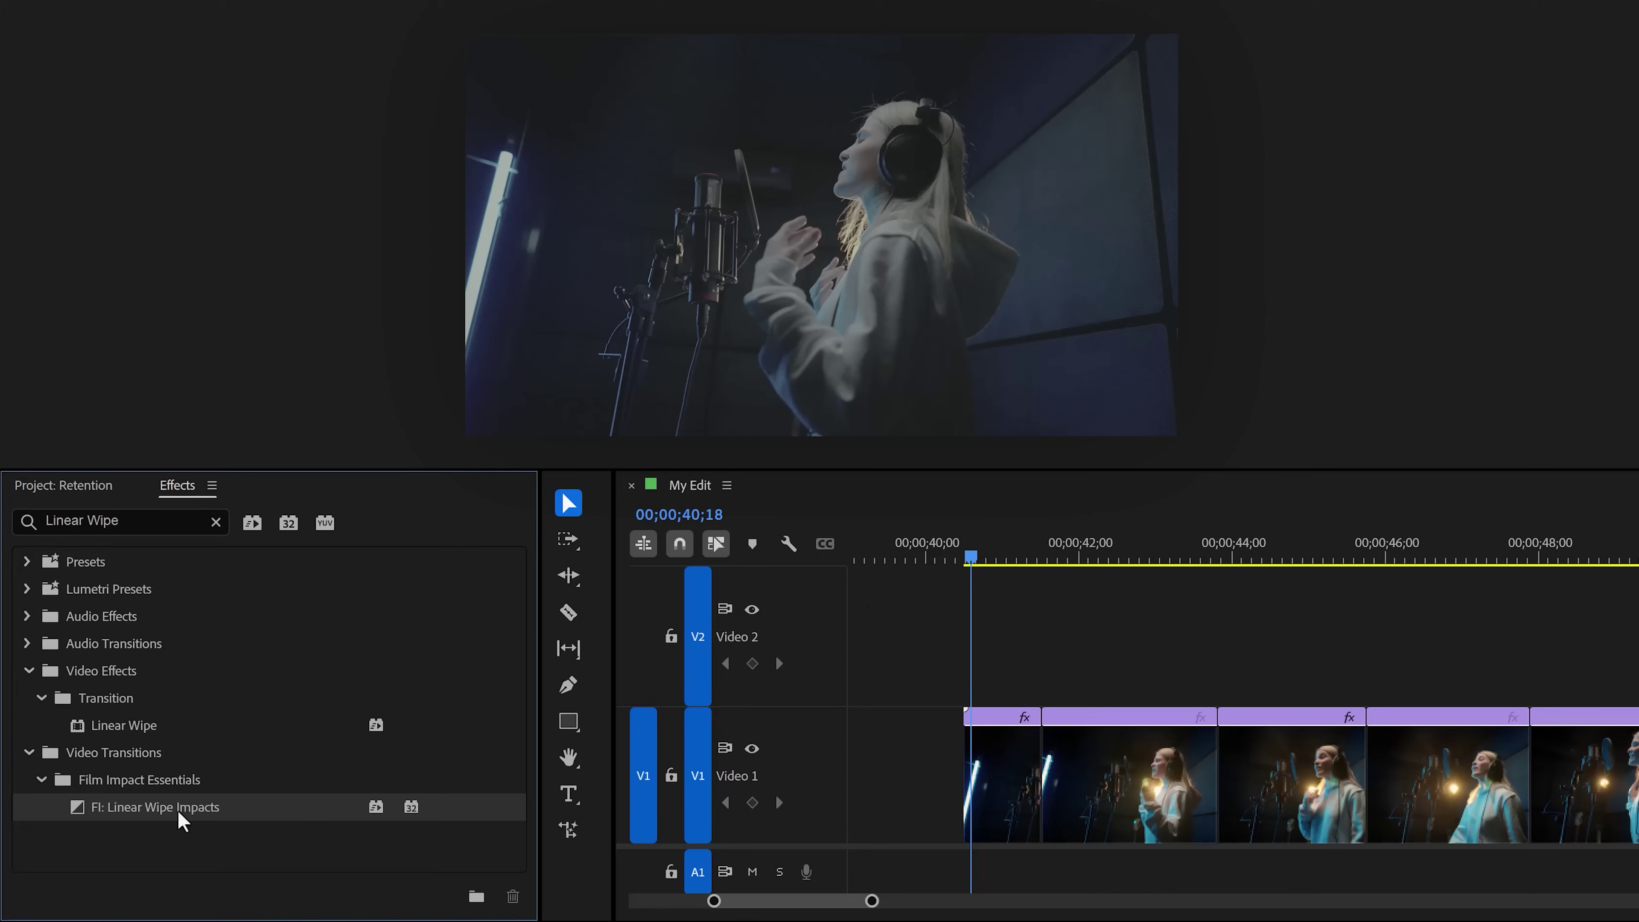
drag(183, 812, 505, 774)
Change the Linear Wipe angle in Effect Controls from 60 to 90 degrees.
key(space)
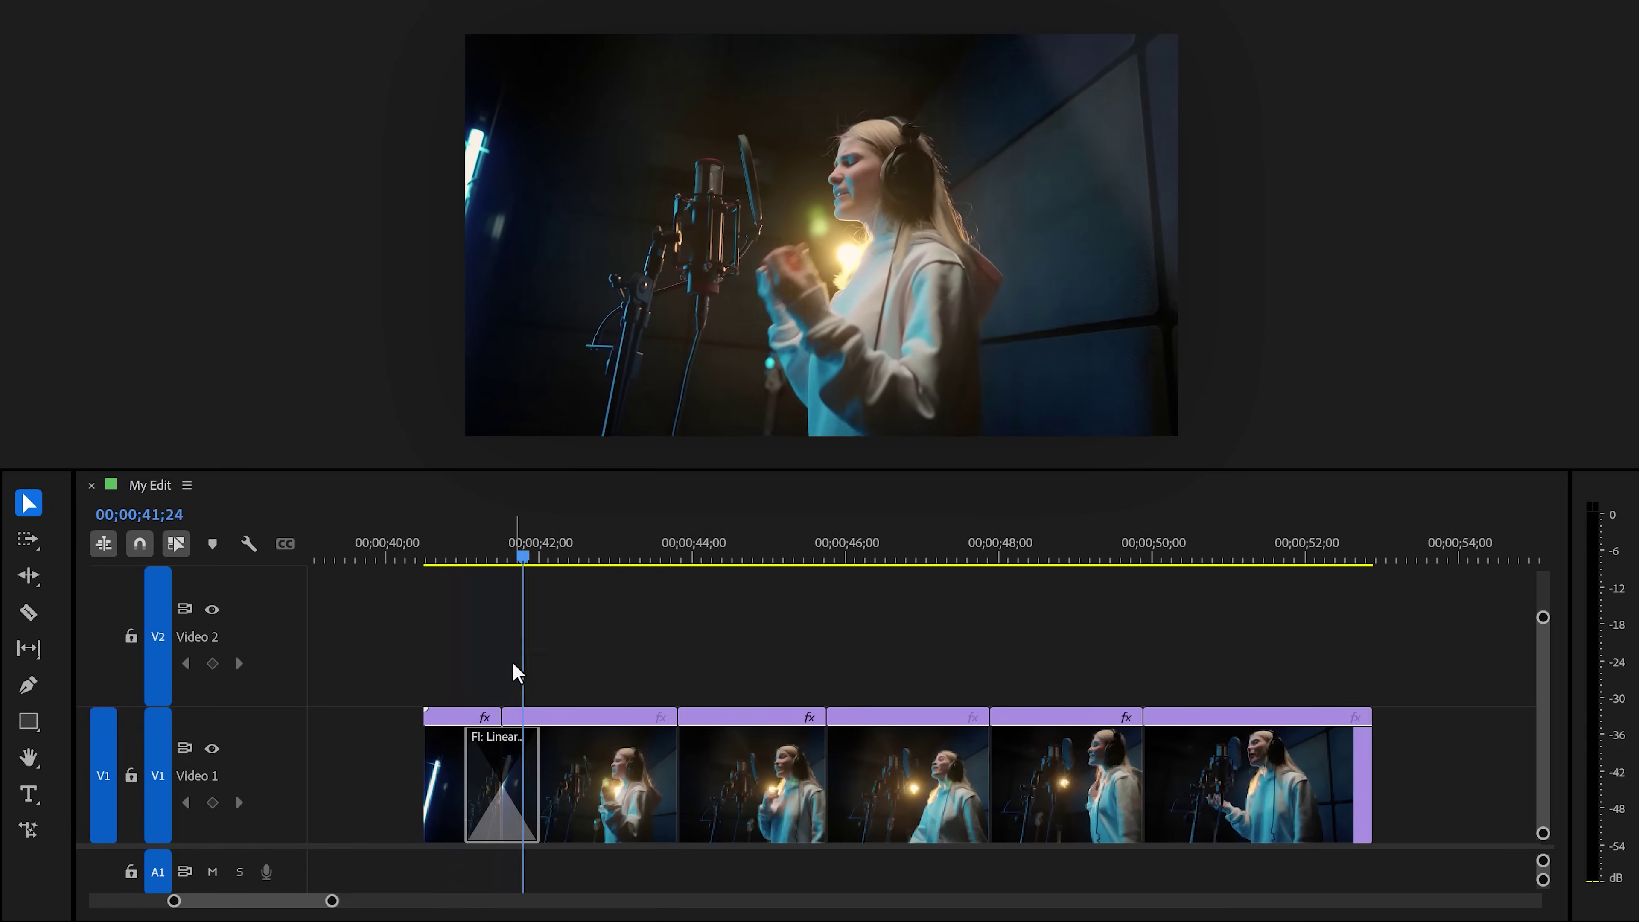
click(507, 556)
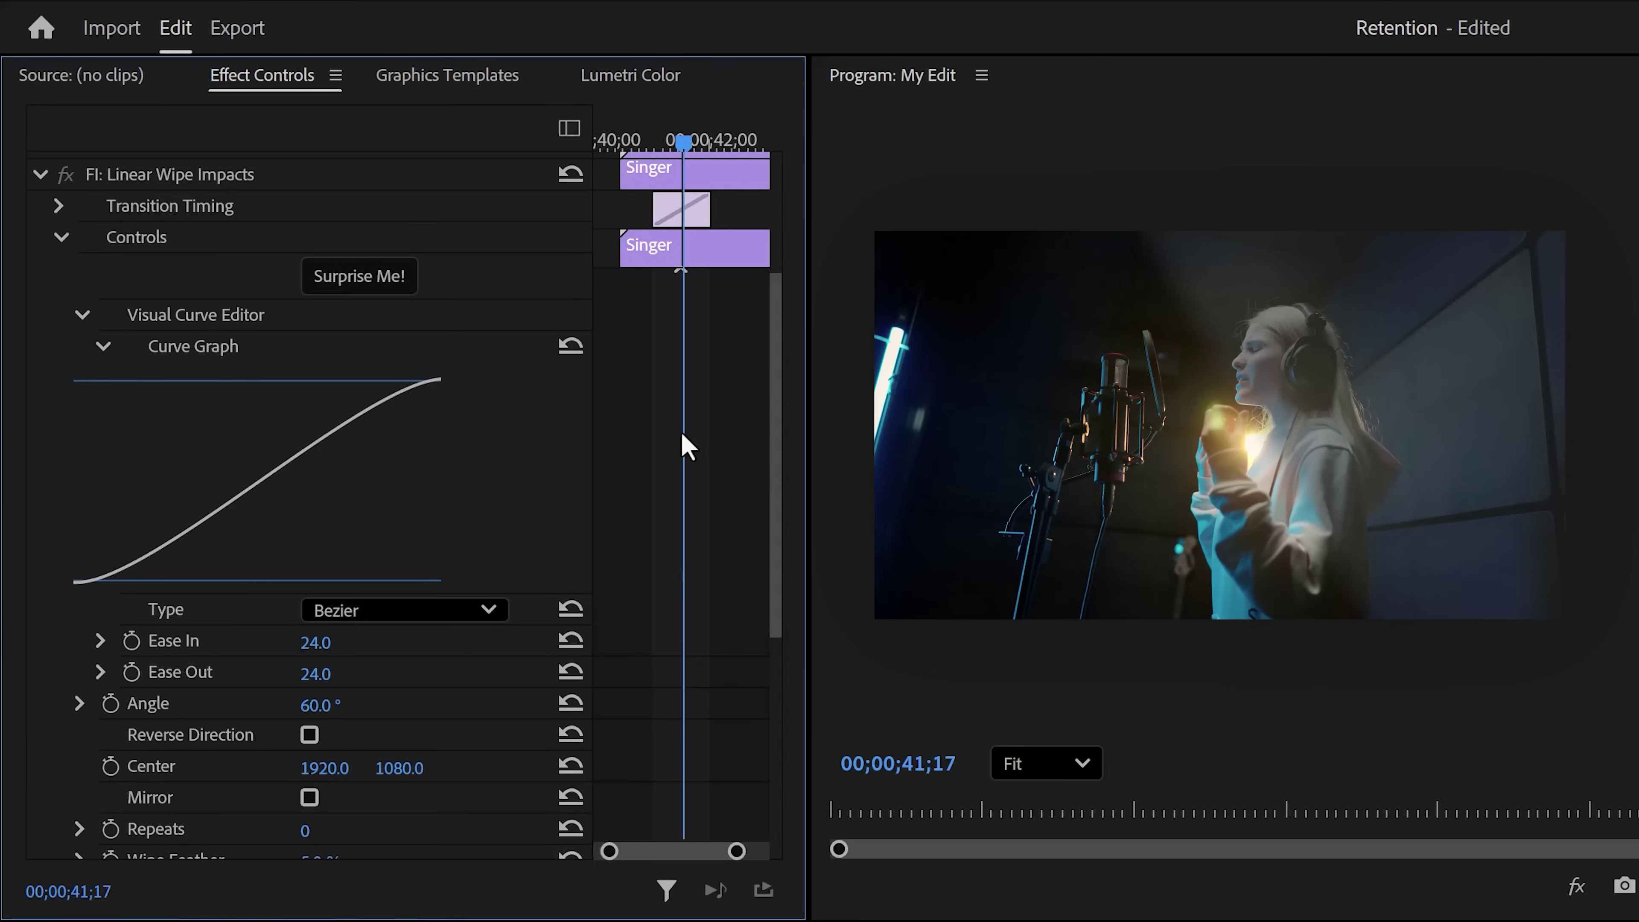
scroll(779, 487, down, 4)
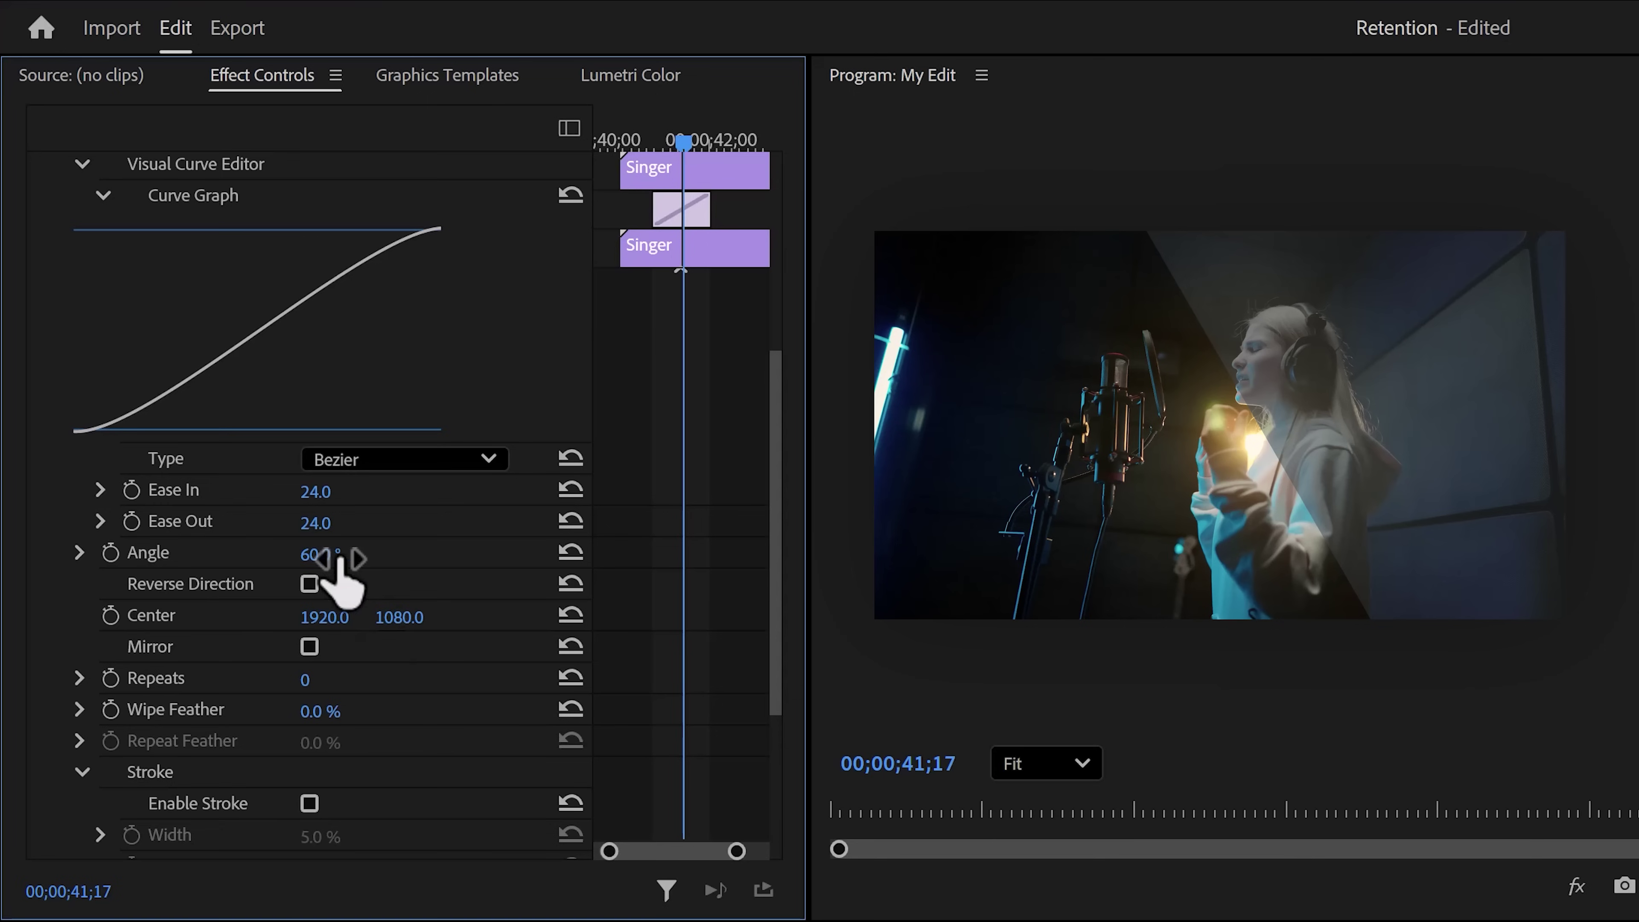
text(90)
key(Return)
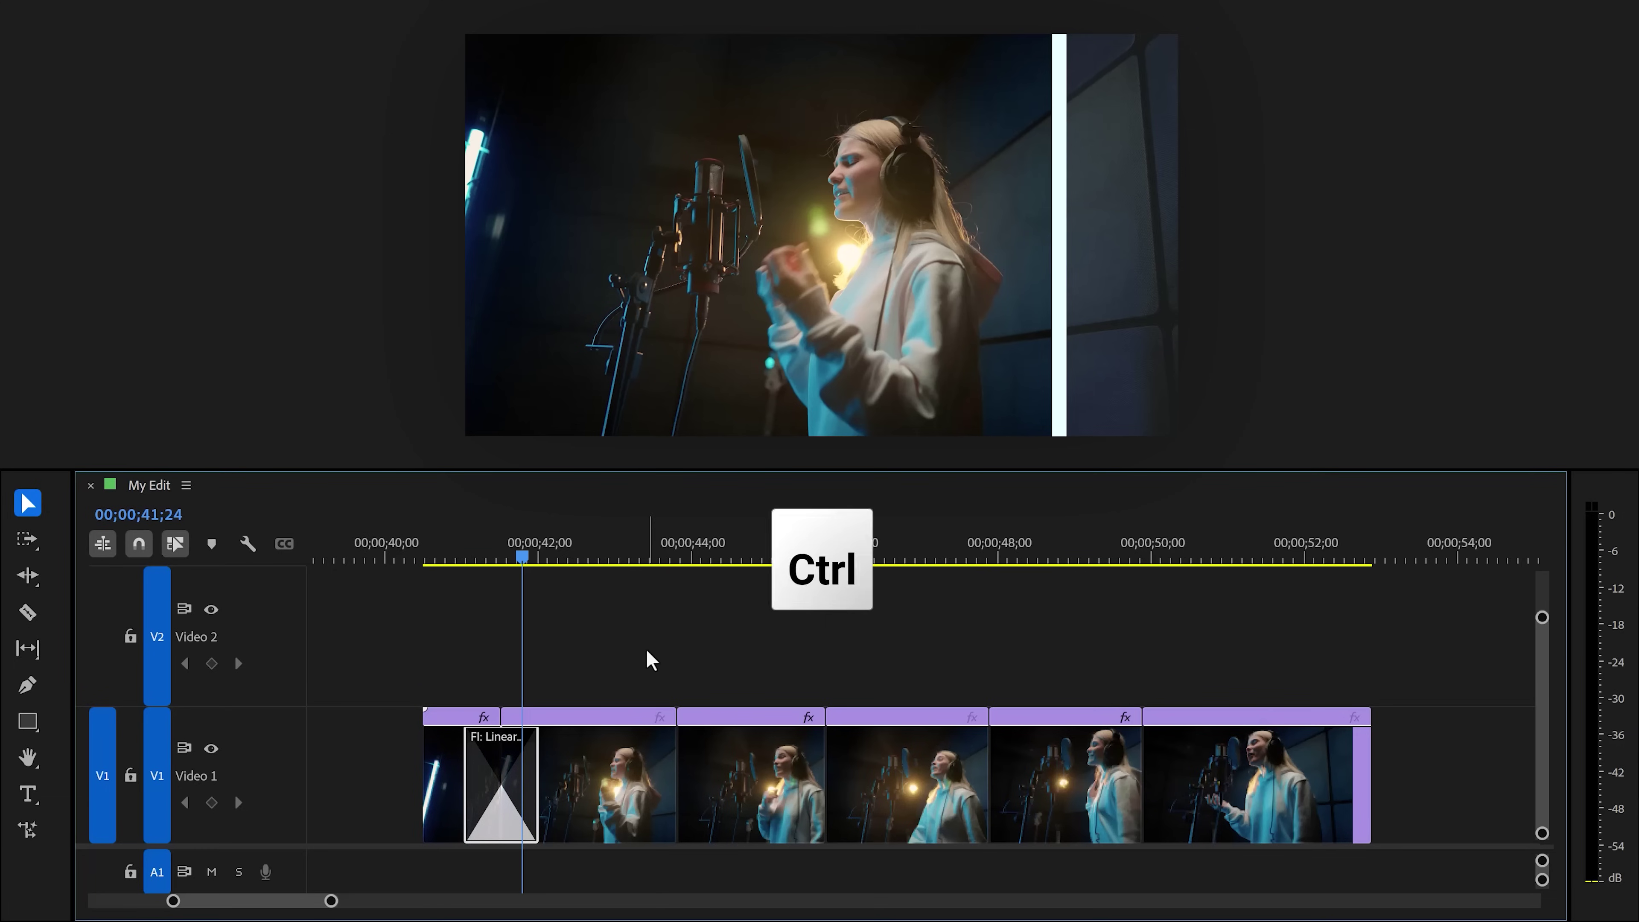
Paste the 90° Linear Wipe onto the next two Video 1 cuts, then play from the start.
key(ctrl+c)
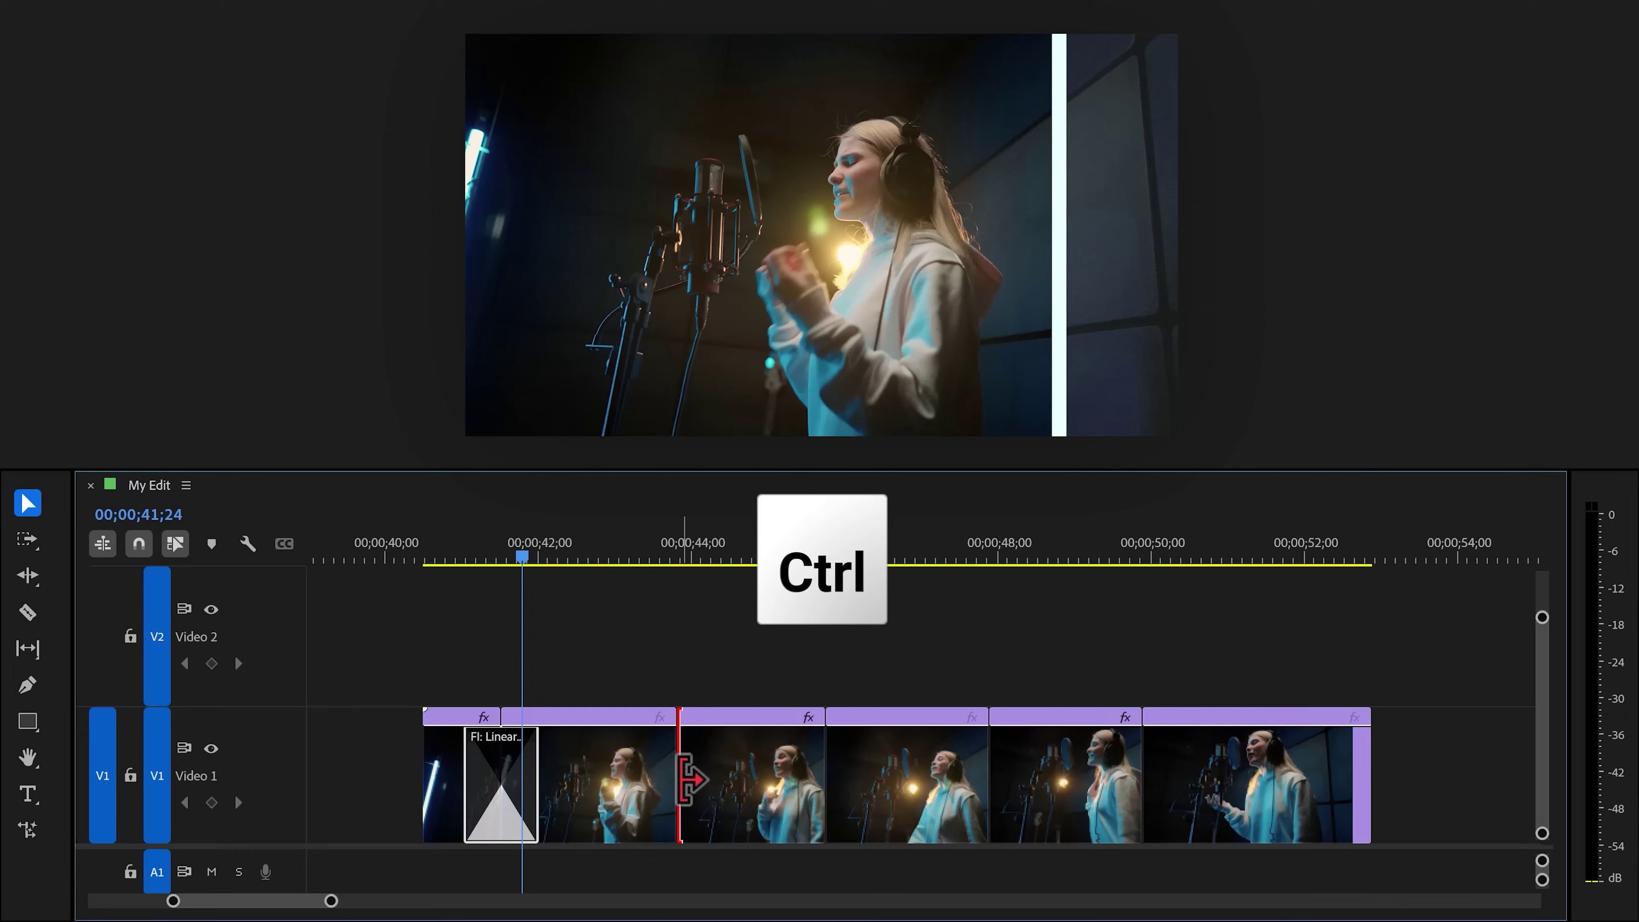
key(ctrl+v)
click(823, 775)
key(ctrl+v)
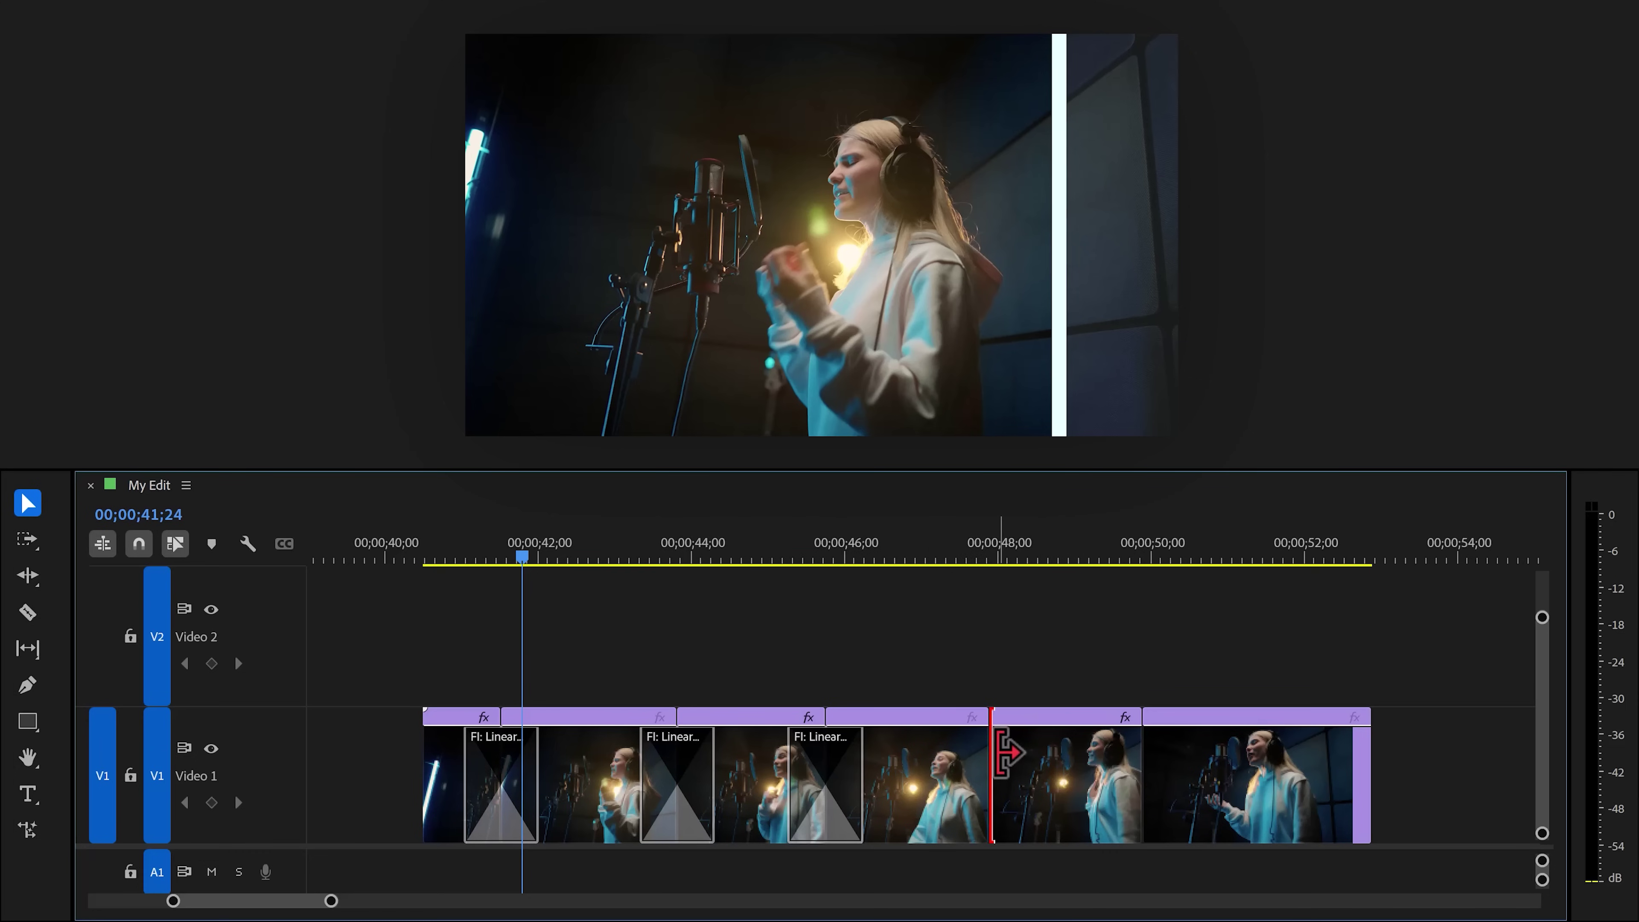
drag(516, 549, 423, 568)
key(space)
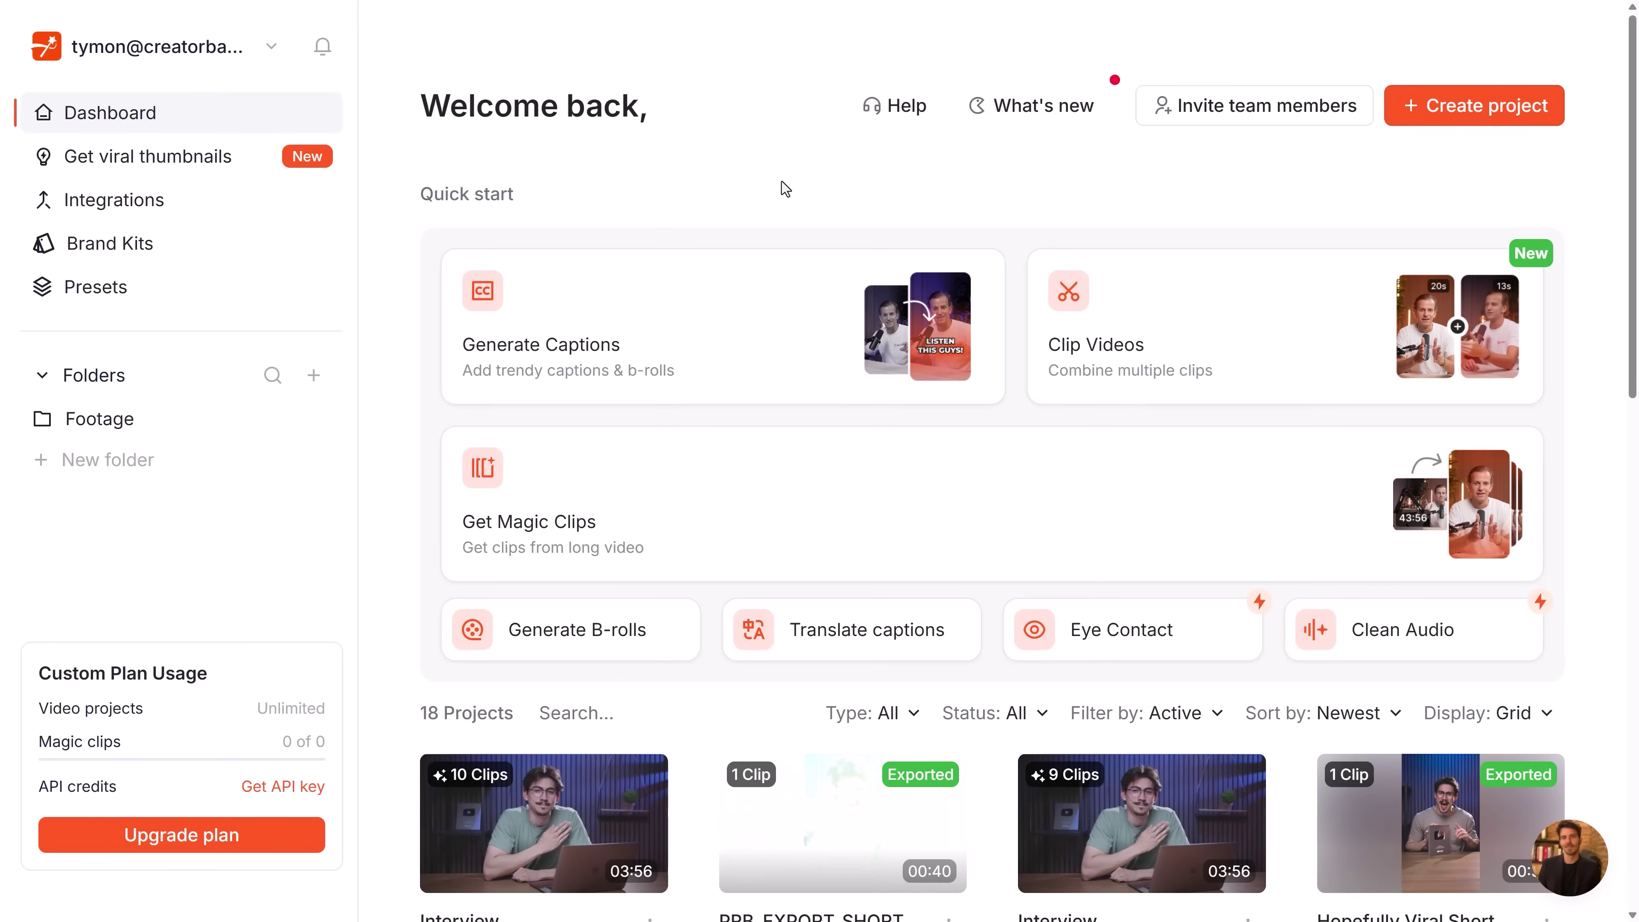
Start a Generate Captions project and upload the talking-head video file.
click(738, 312)
drag(1077, 393, 756, 474)
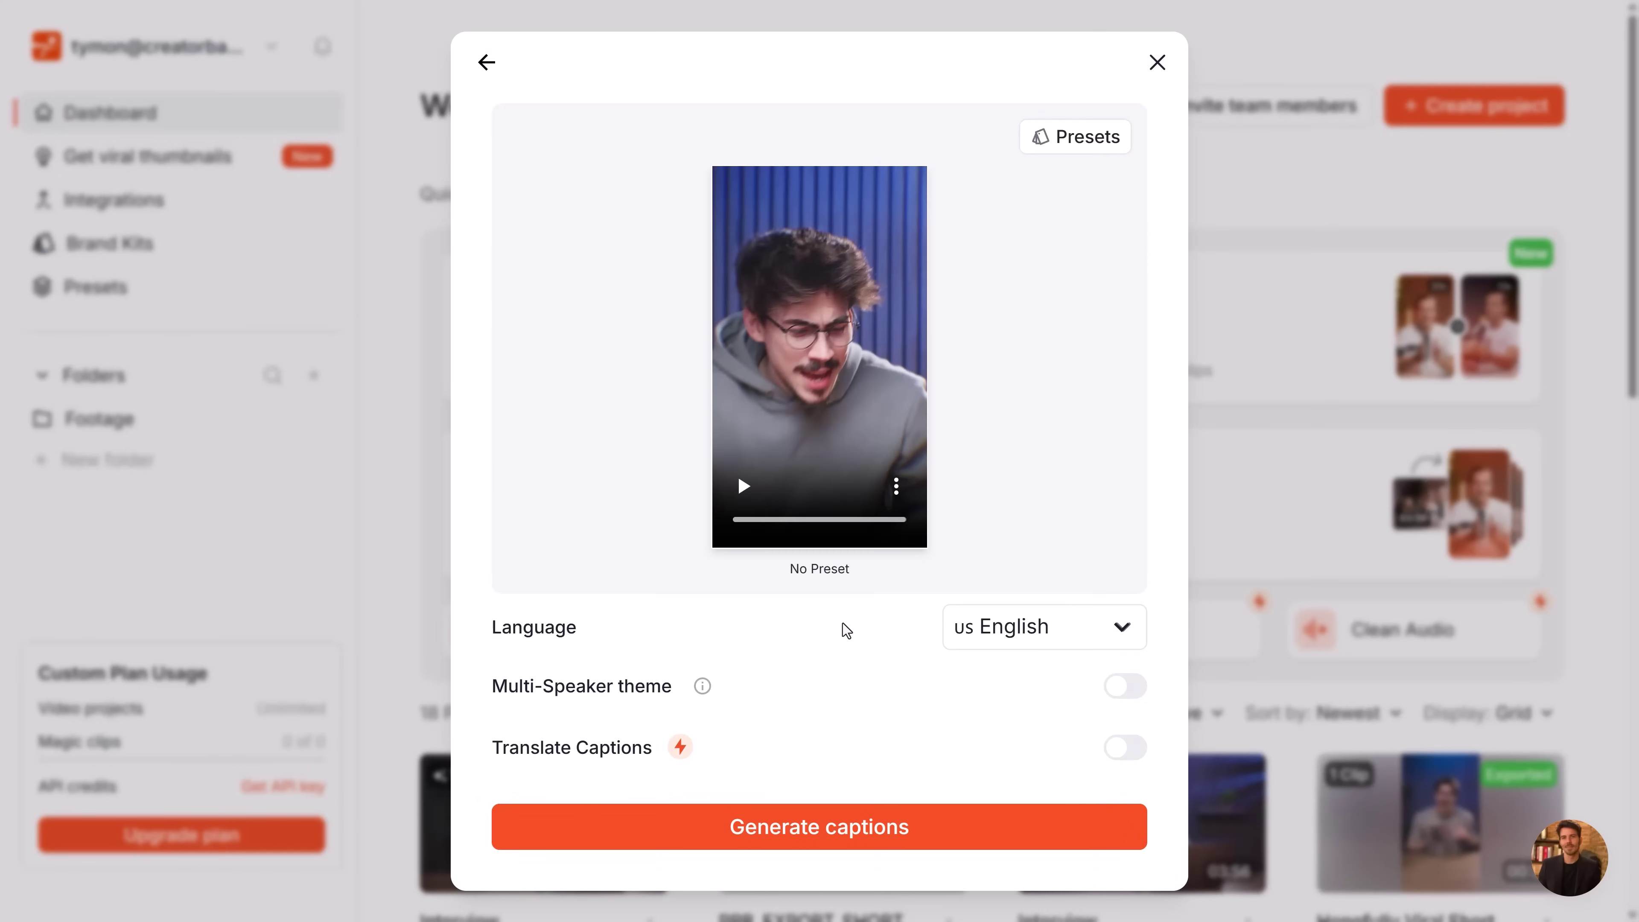
Generate the captions, then set Caption Position to 56% and font size to 43 px.
click(808, 827)
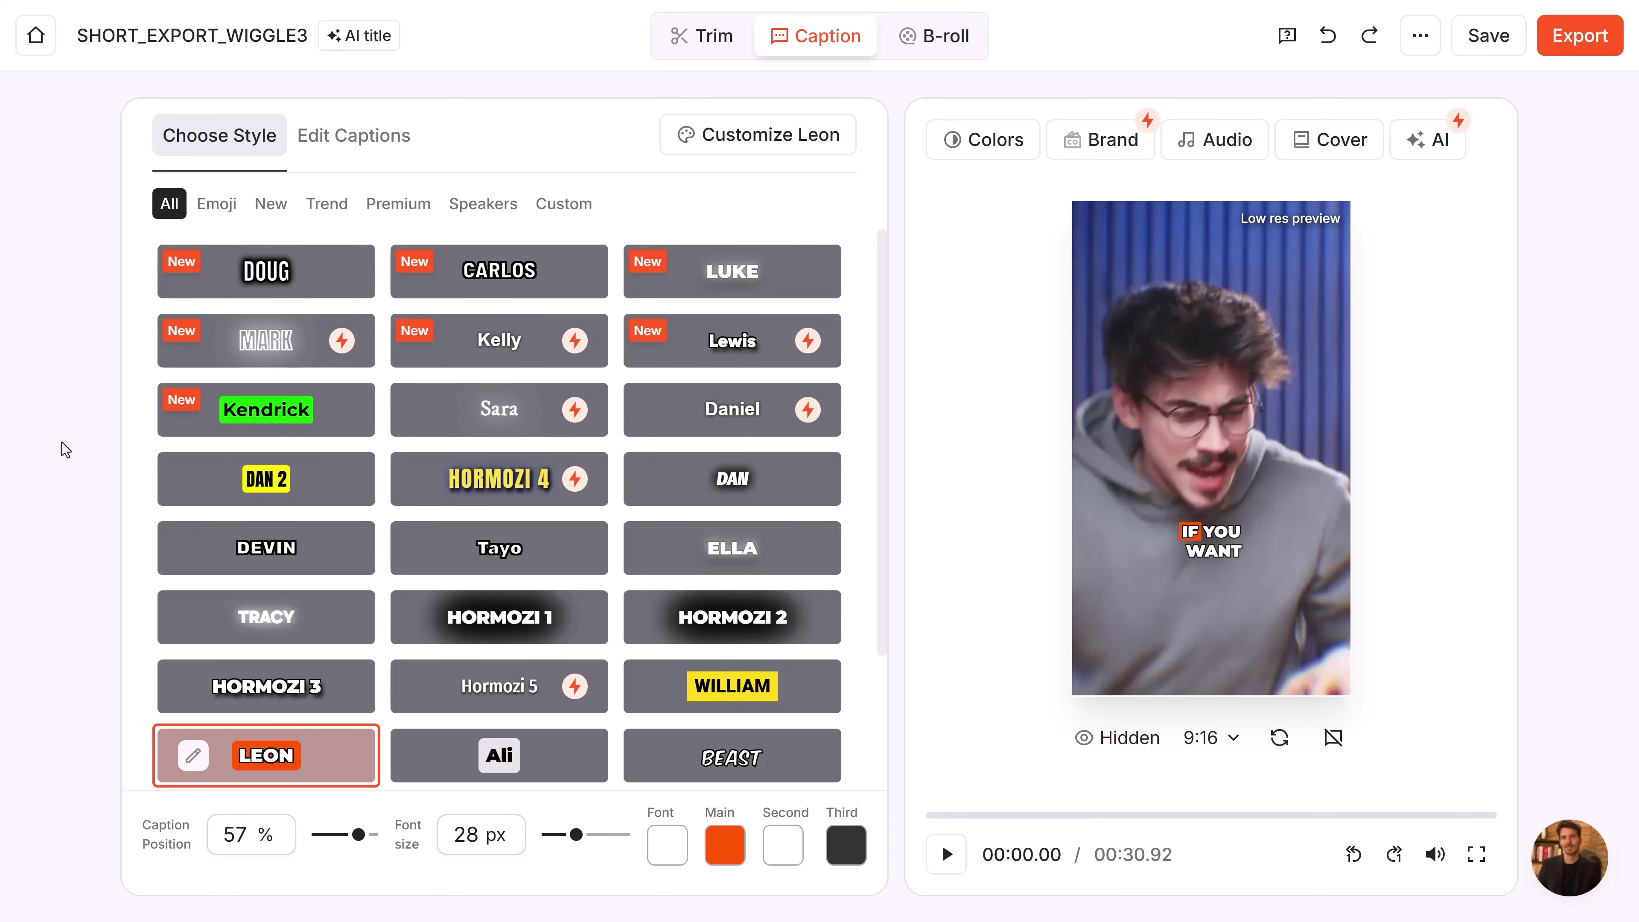
click(324, 836)
drag(359, 836, 375, 836)
drag(576, 834, 595, 835)
drag(374, 836, 357, 836)
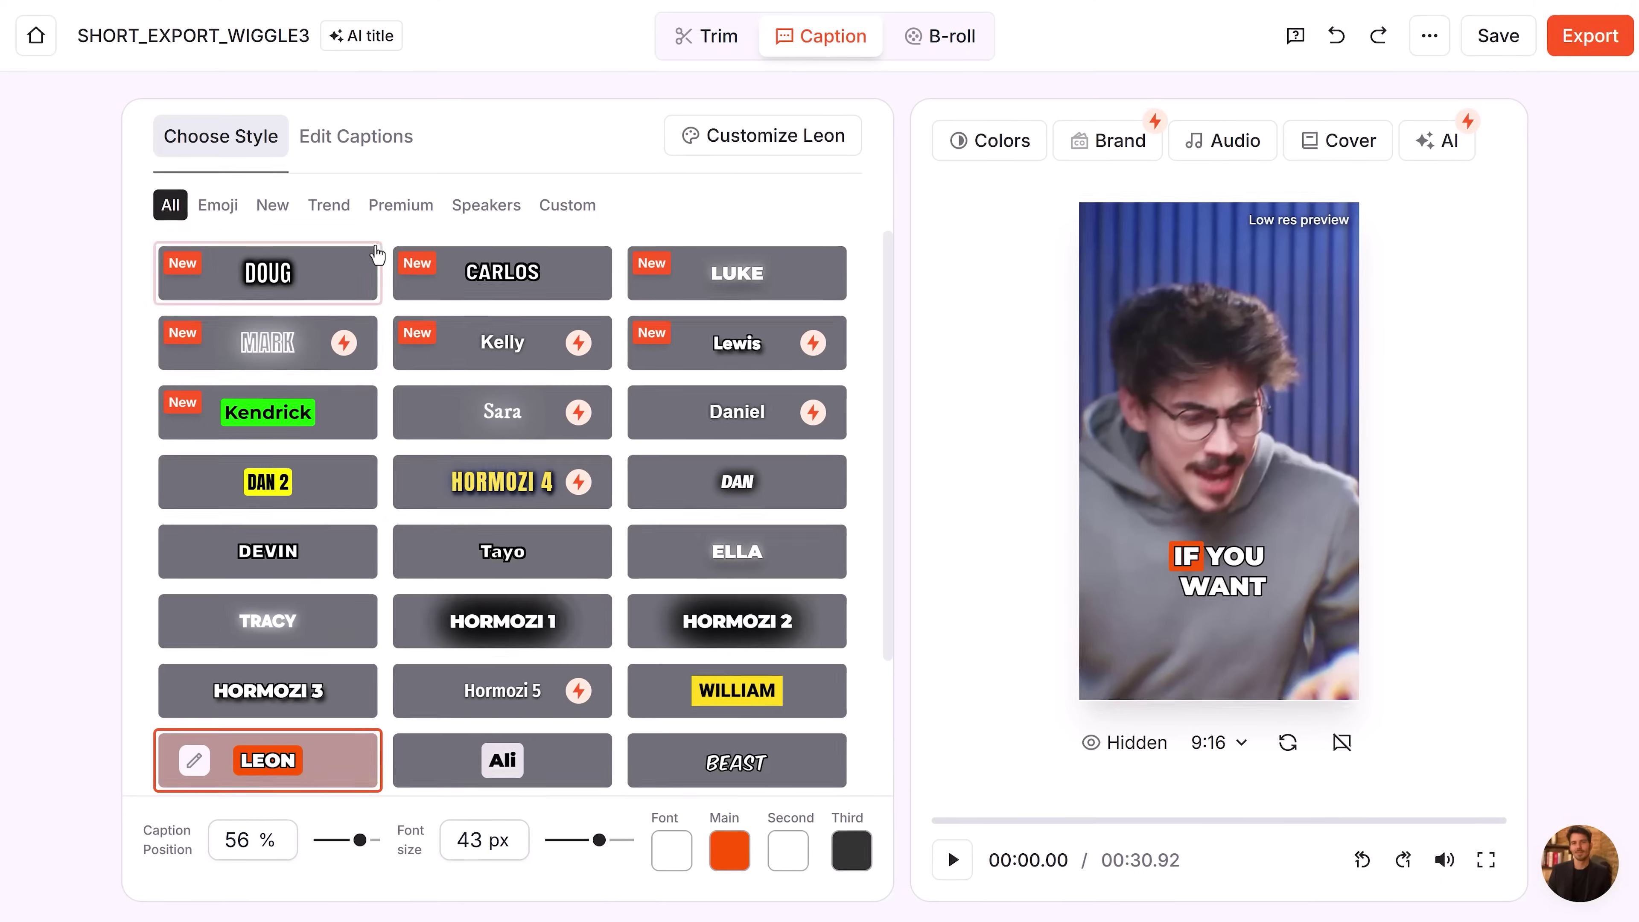
Change the caption word 'footage' to 'Footage', then show the B-roll view.
click(353, 134)
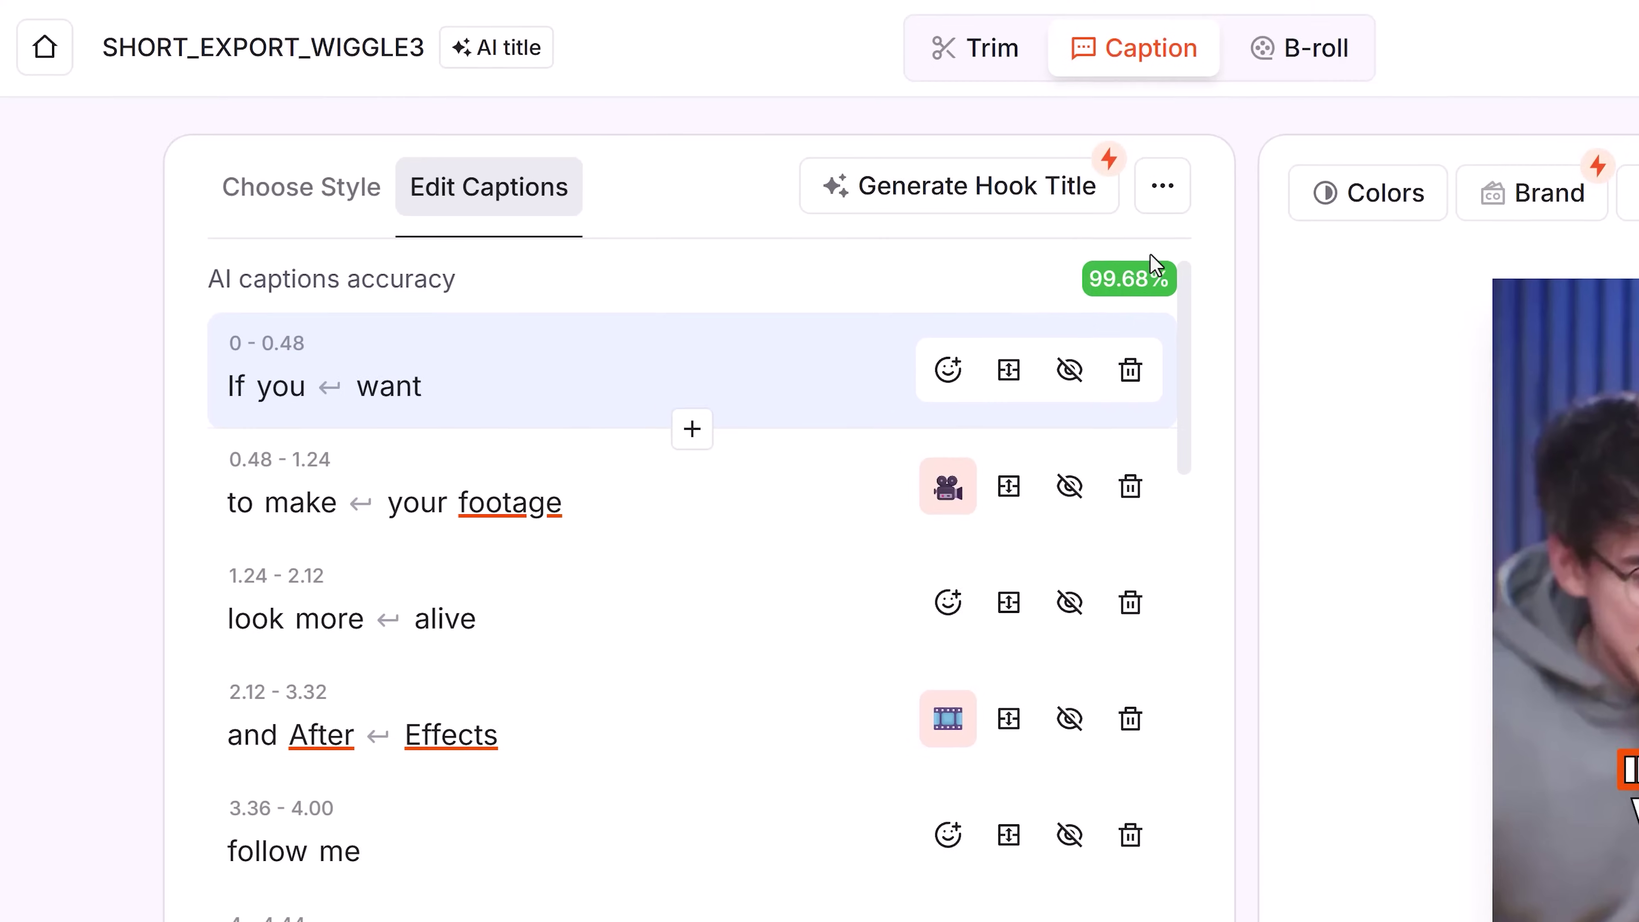
click(508, 485)
double_click(565, 543)
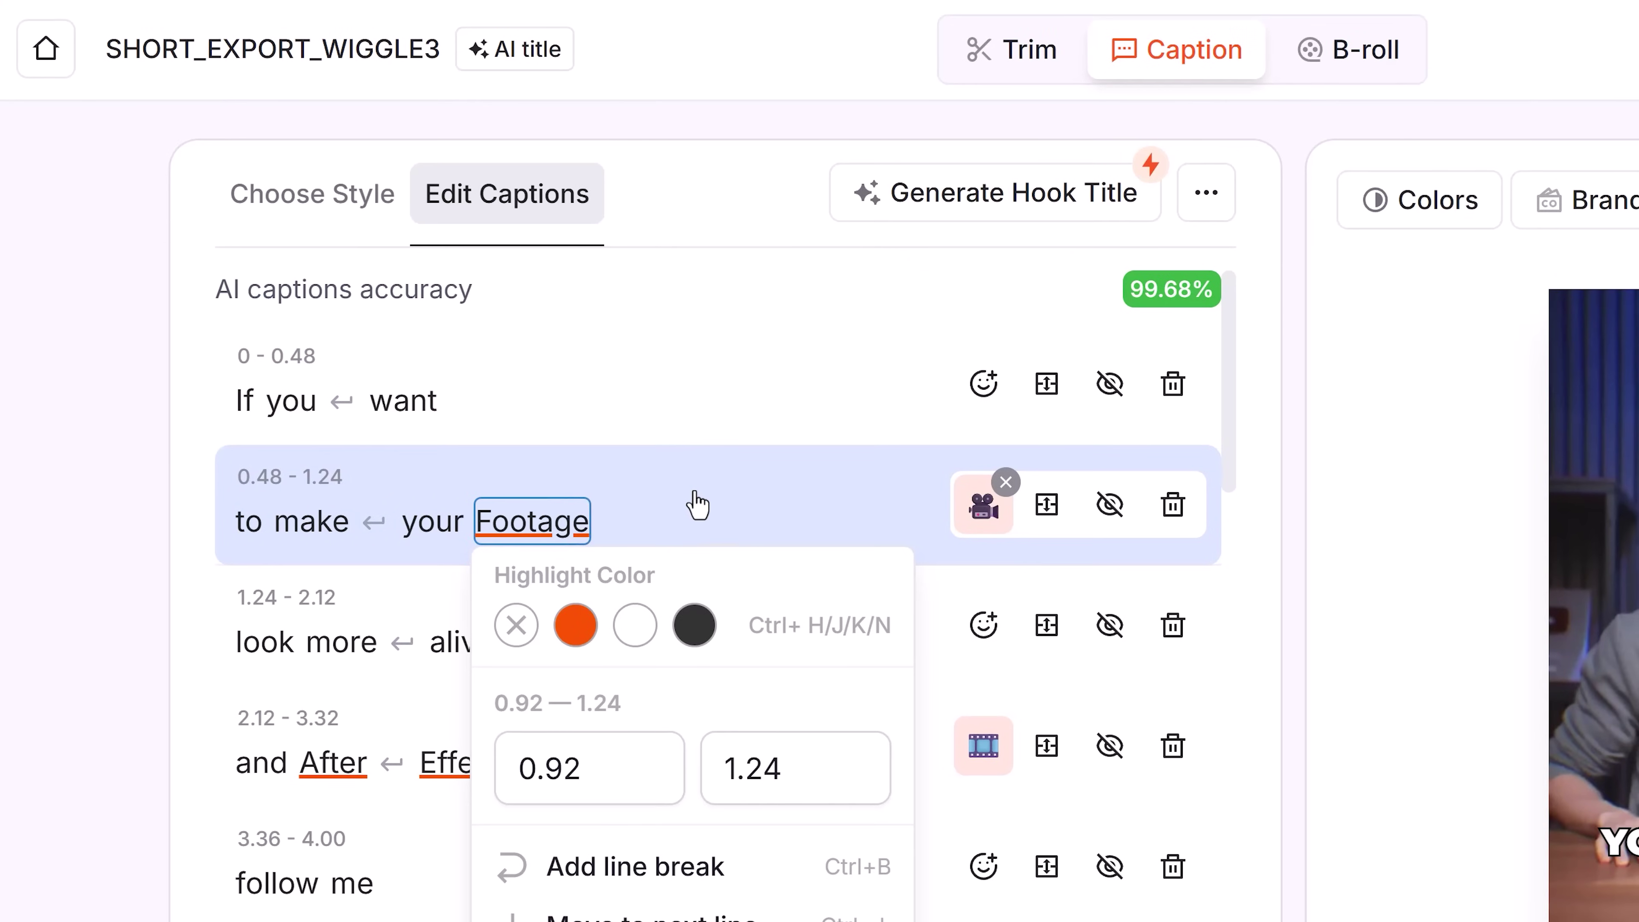
click(696, 505)
click(1345, 84)
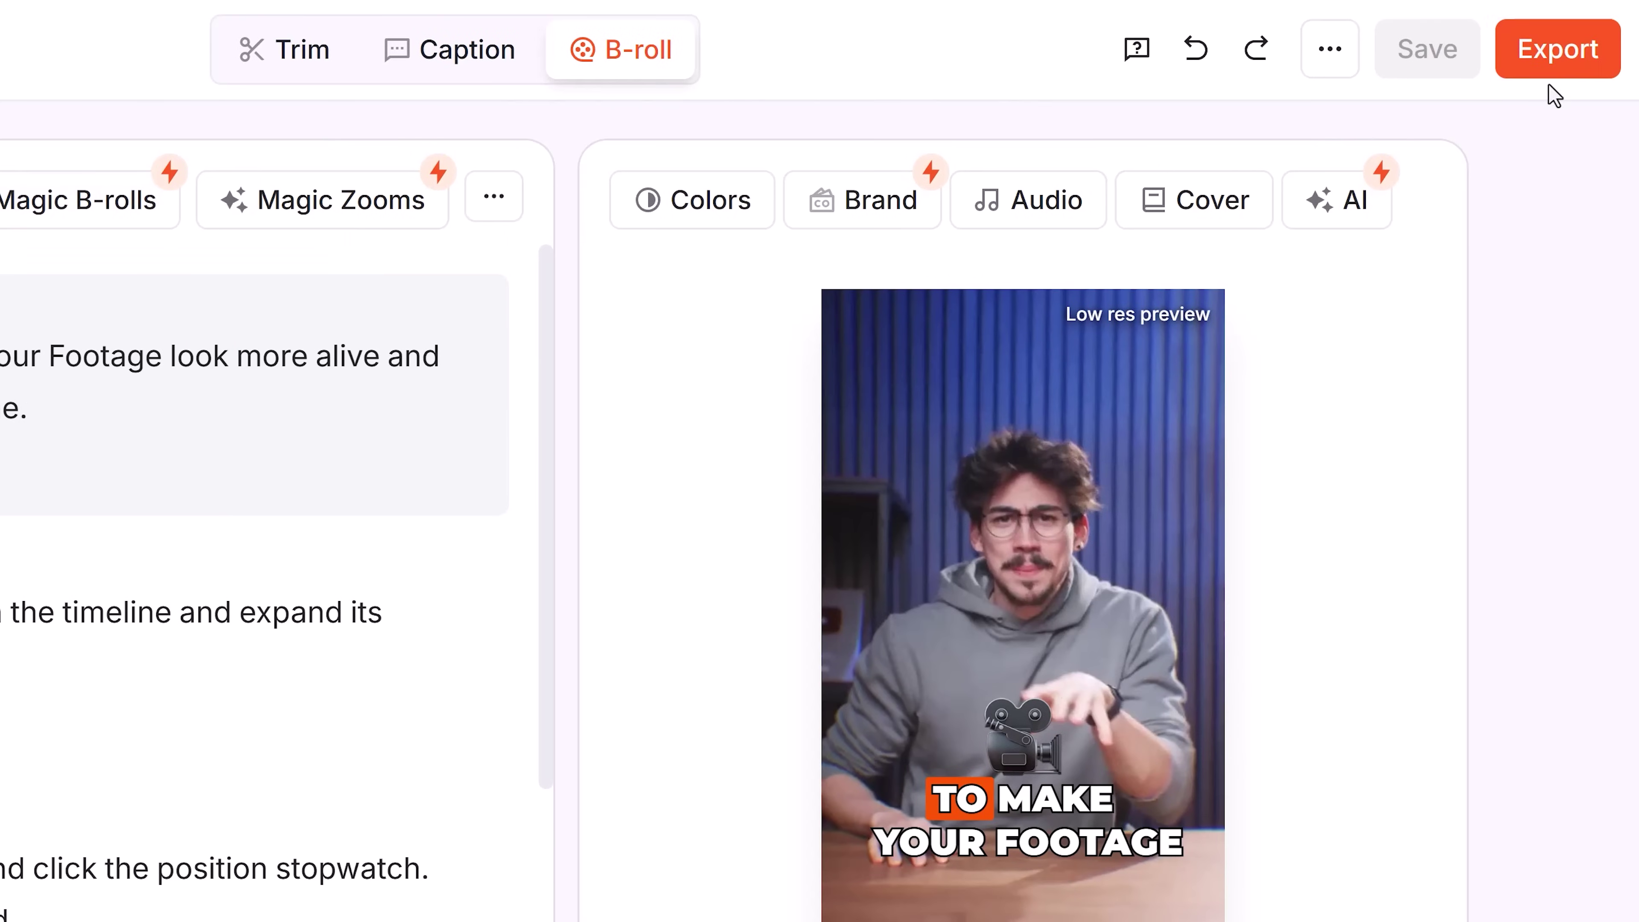
Export the video at Standard 1080p, 60 FPS, with captions.
click(1548, 64)
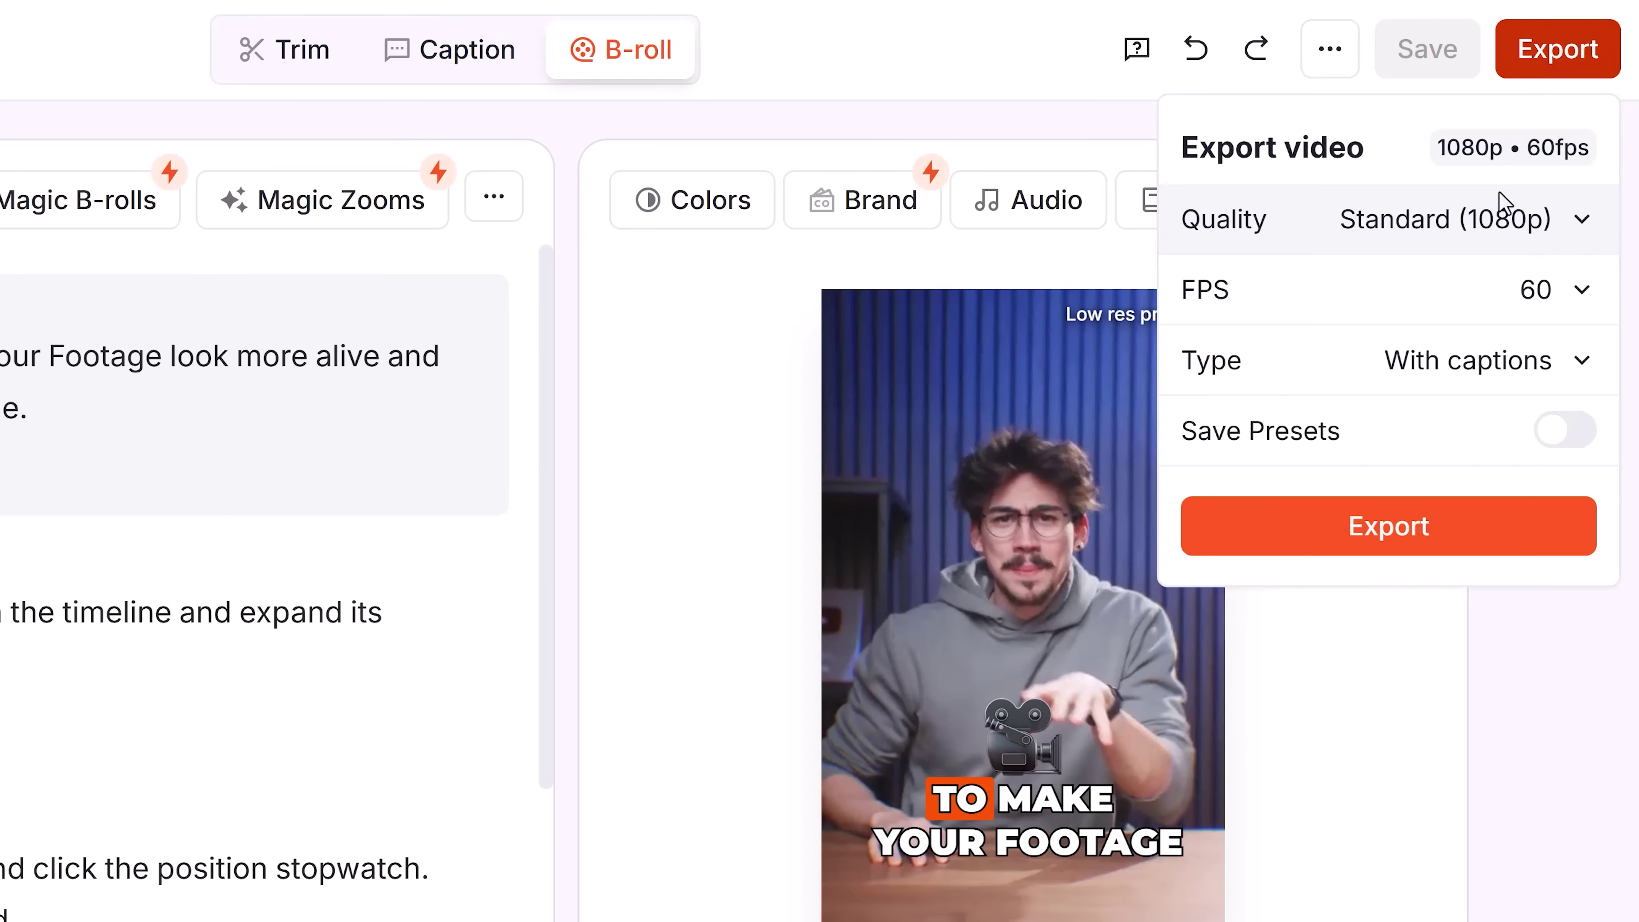
click(1393, 546)
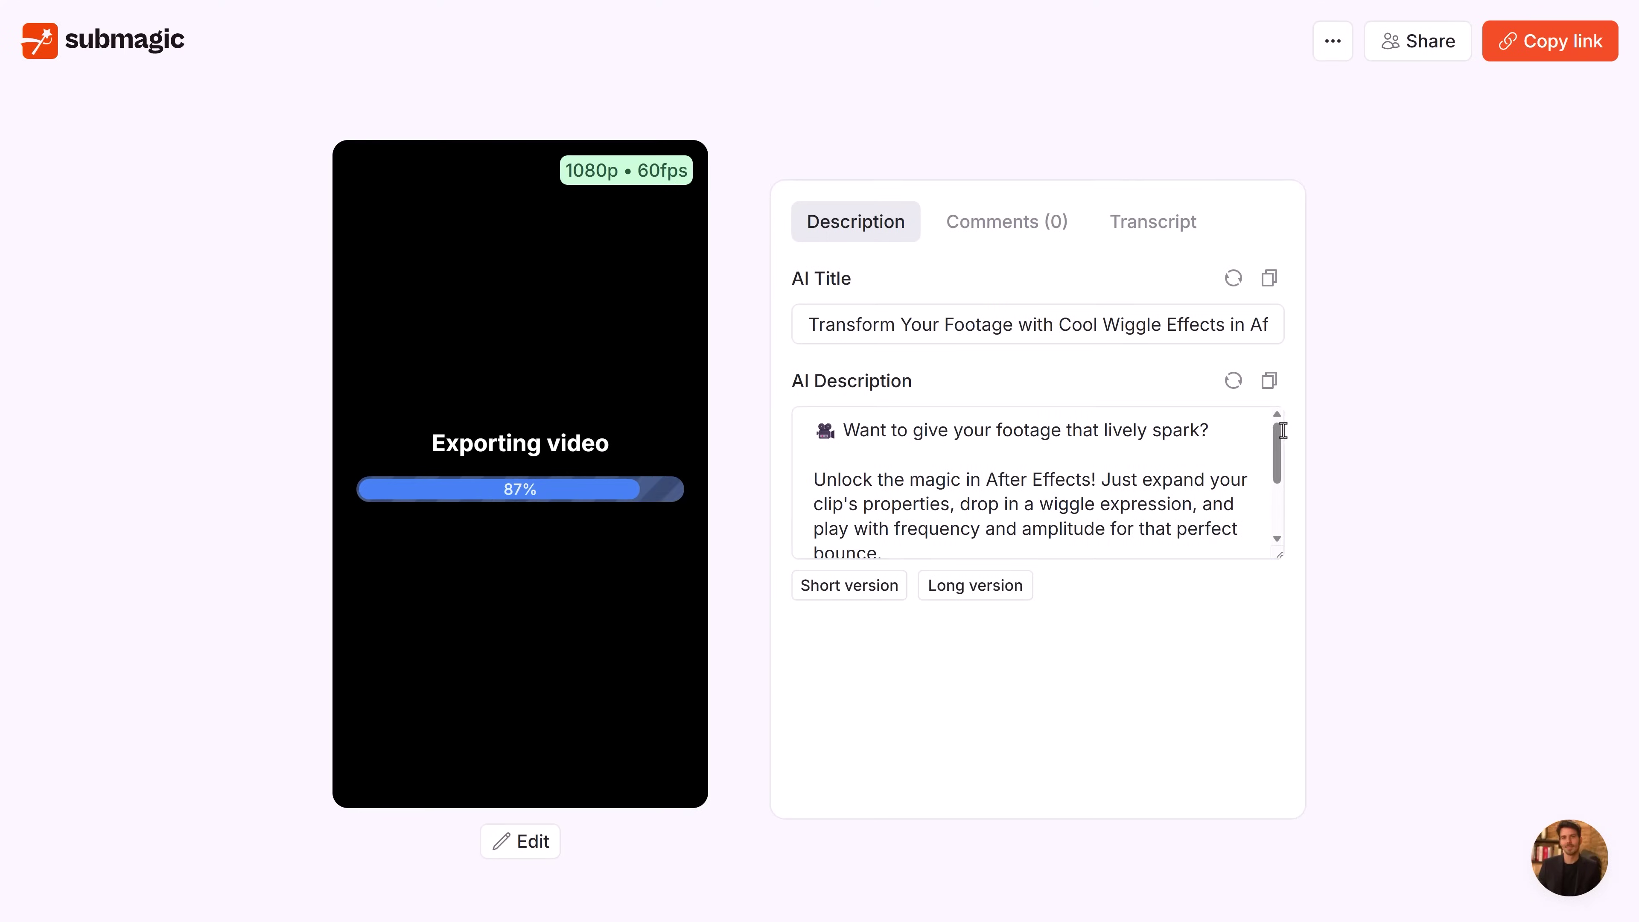
drag(1281, 432, 1274, 489)
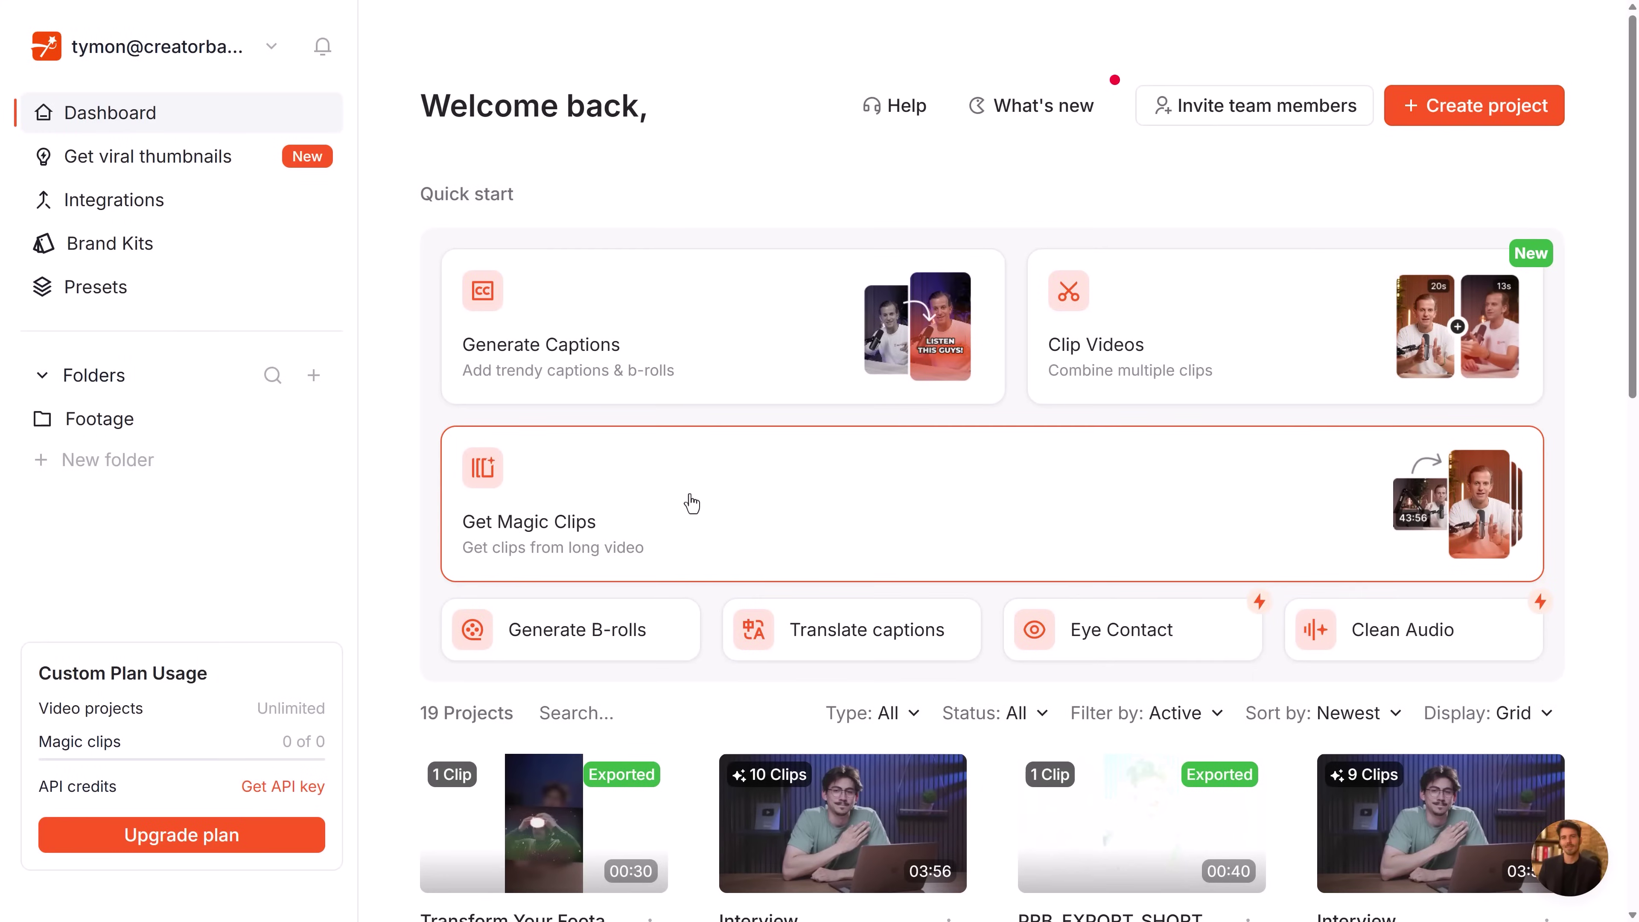
Open the Interview project's Magic Clips and edit the Started YouTube at Ten clip.
click(692, 503)
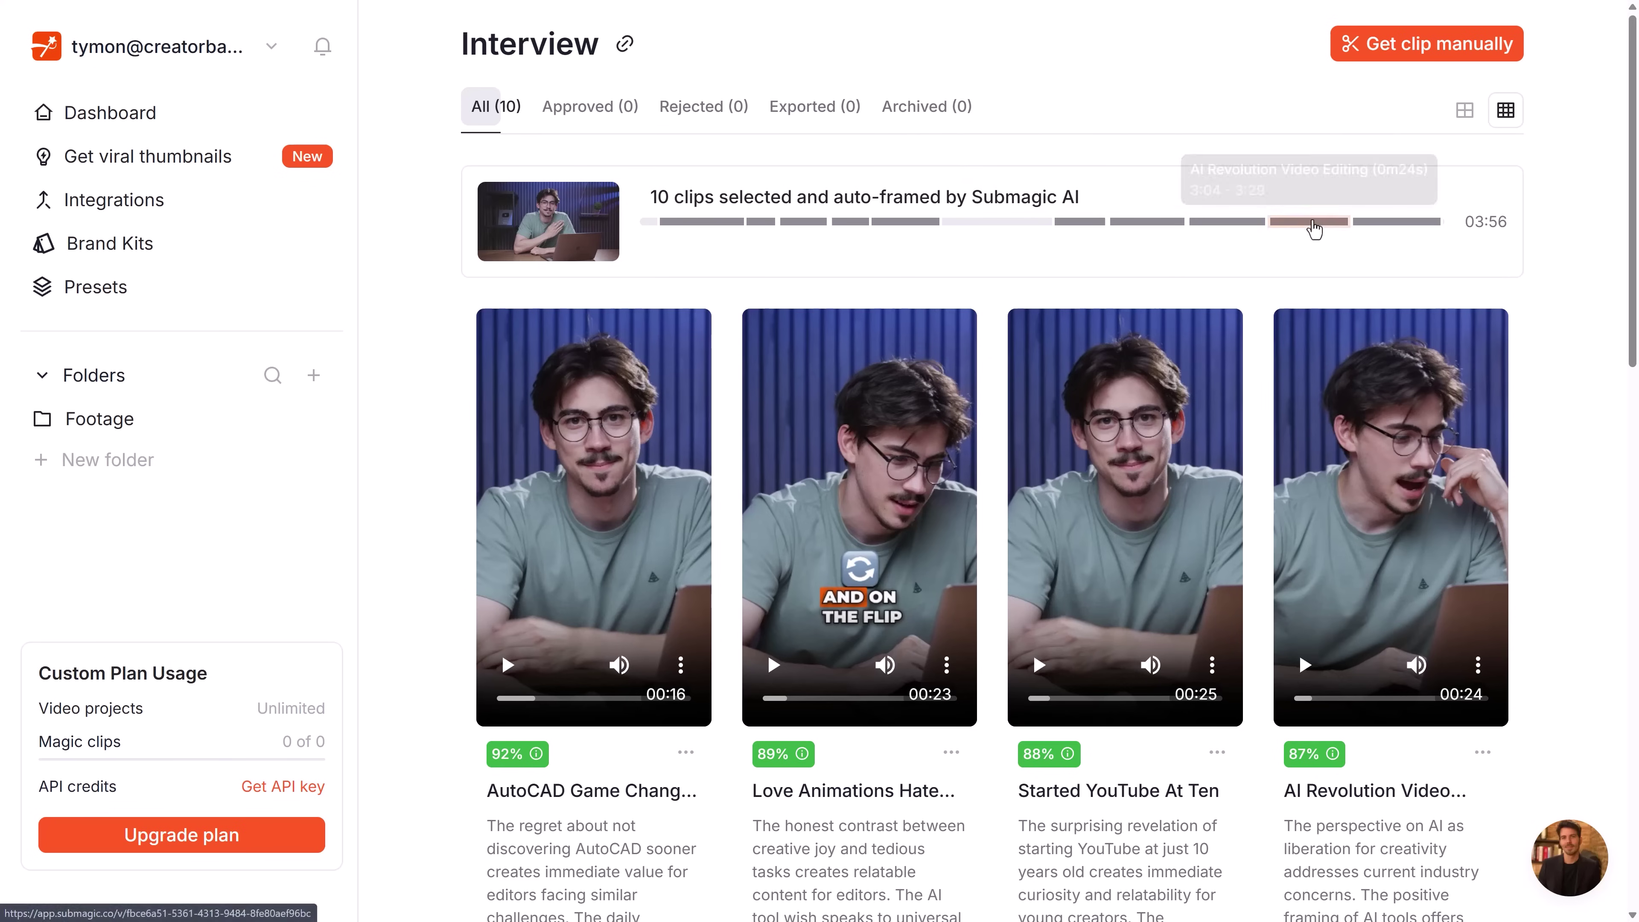
mouse_move(1133, 430)
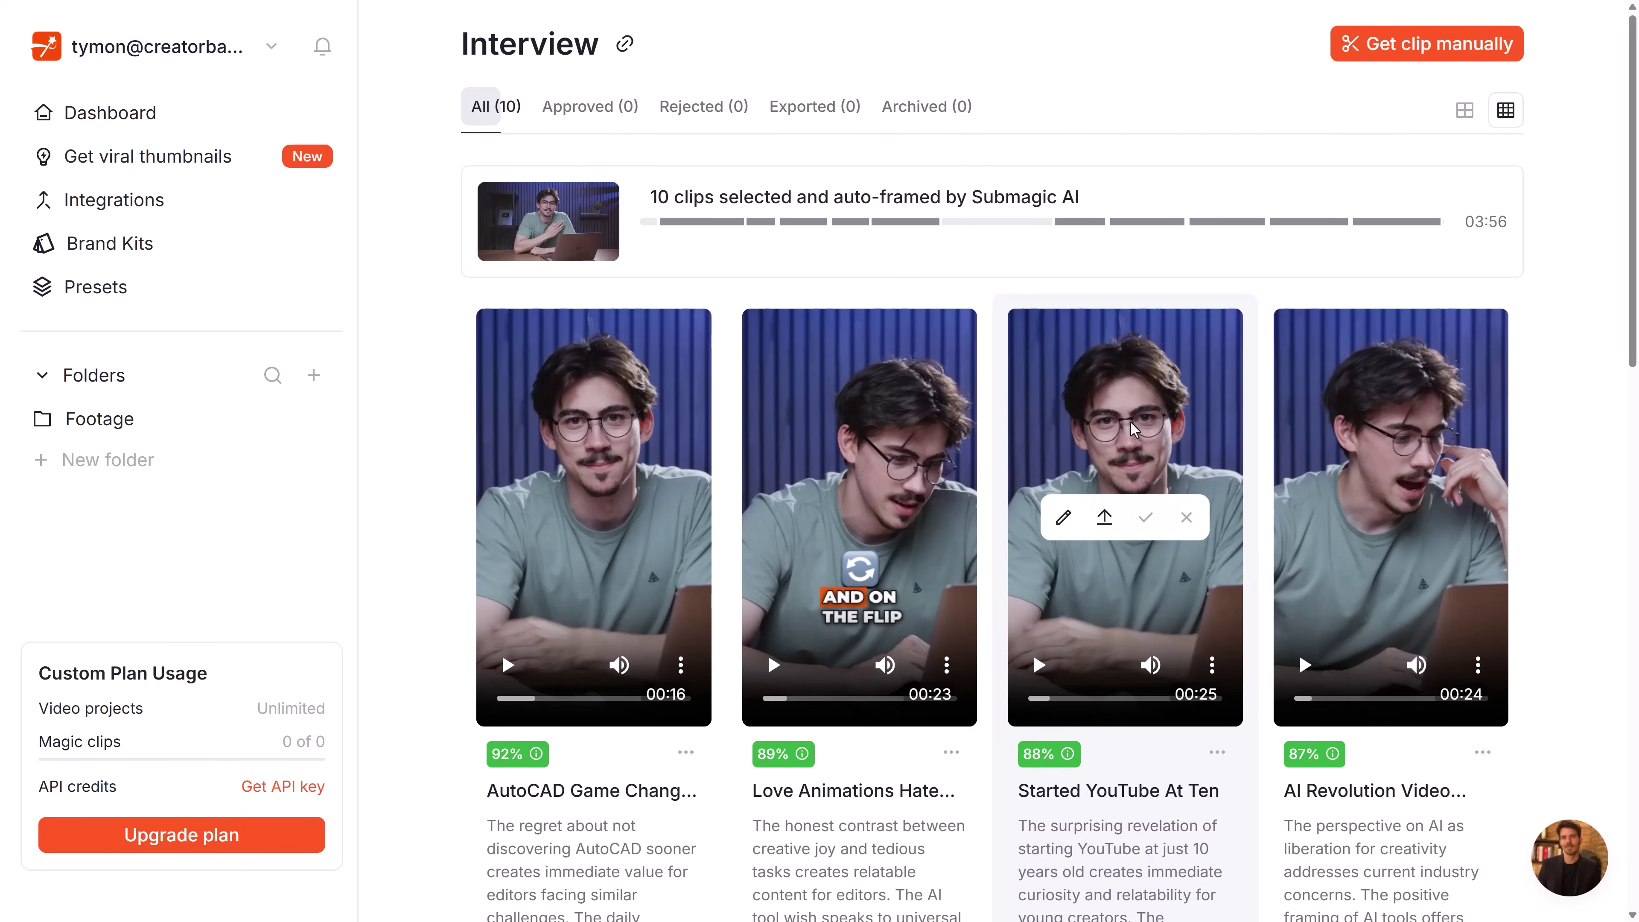
click(1062, 517)
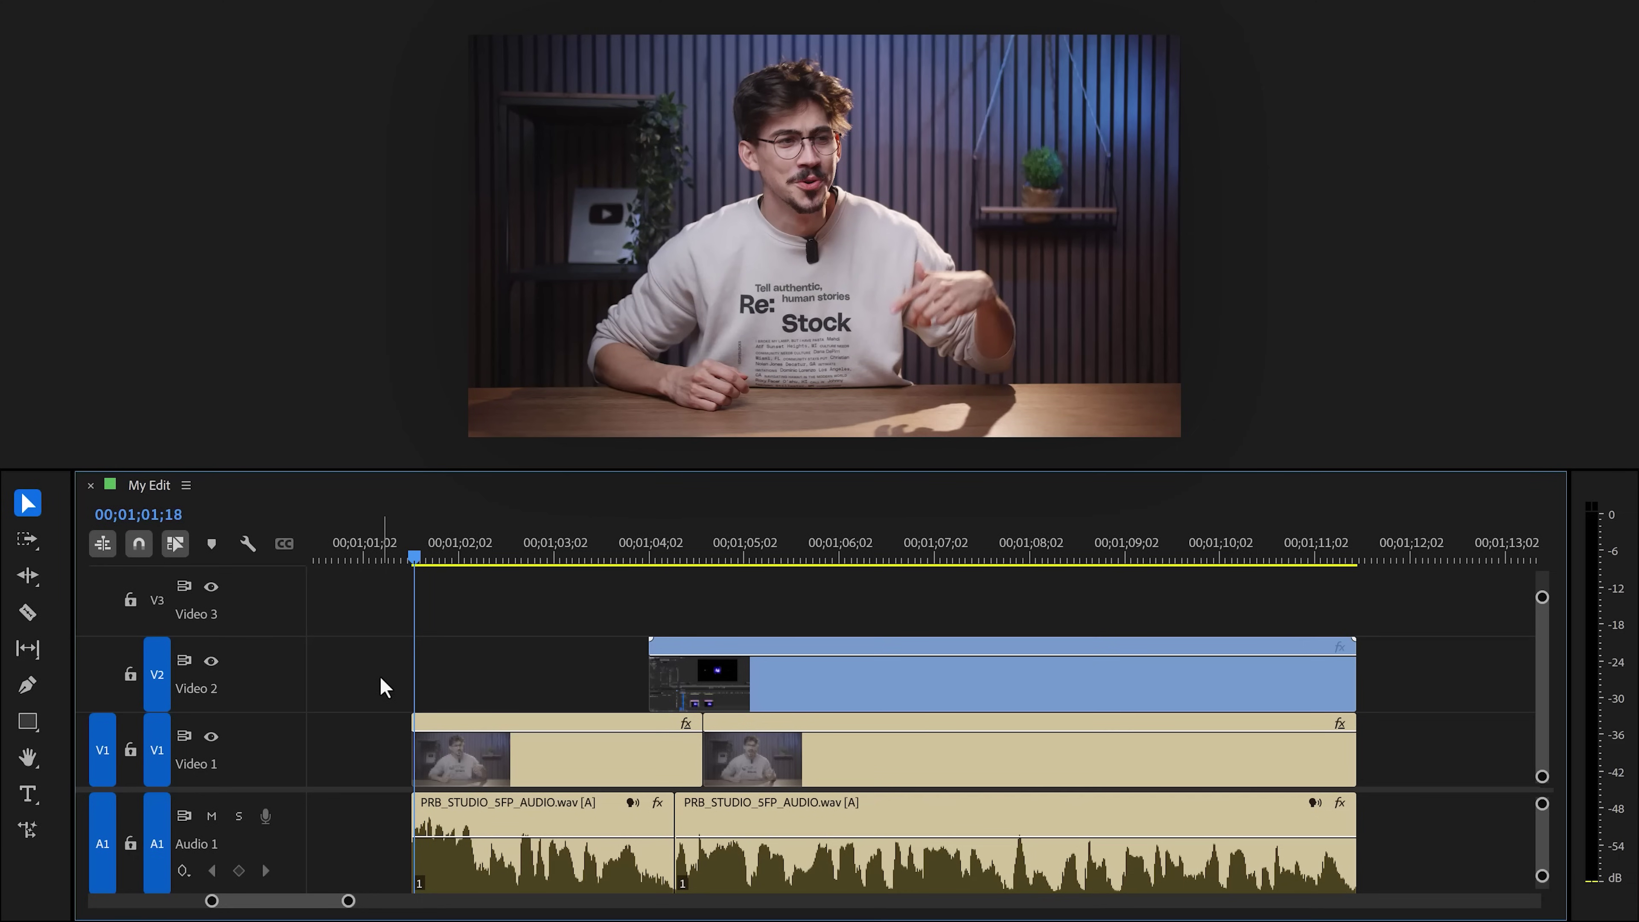
key(space)
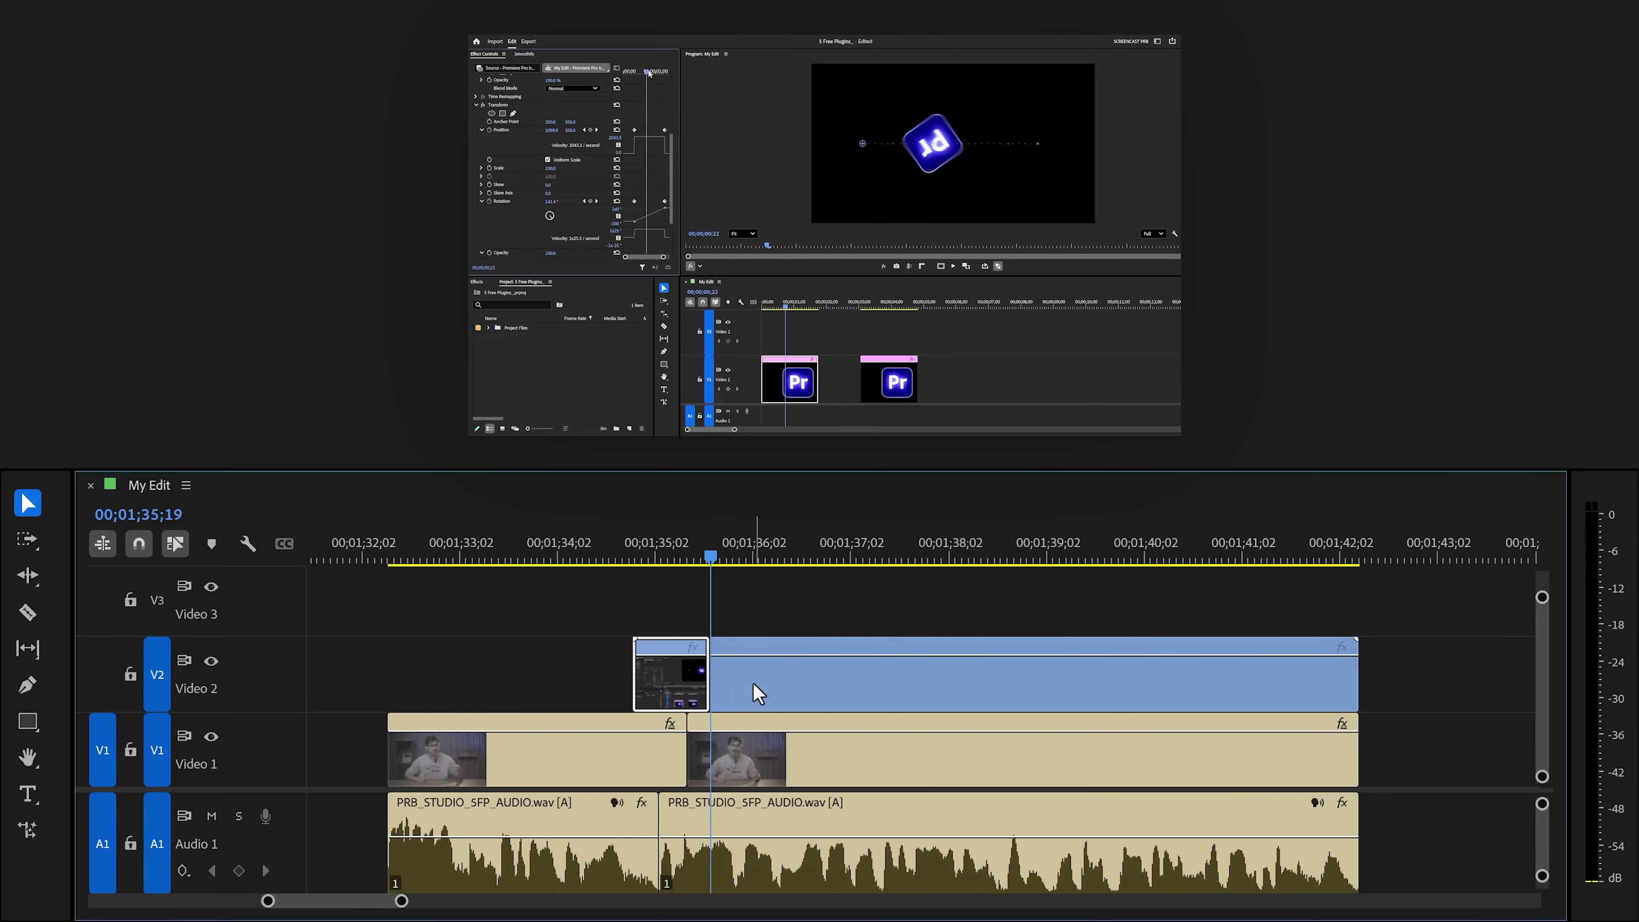
At 00;01;35;06, add the Crop and Transform effects to the Video 2 clip.
drag(707, 554, 666, 553)
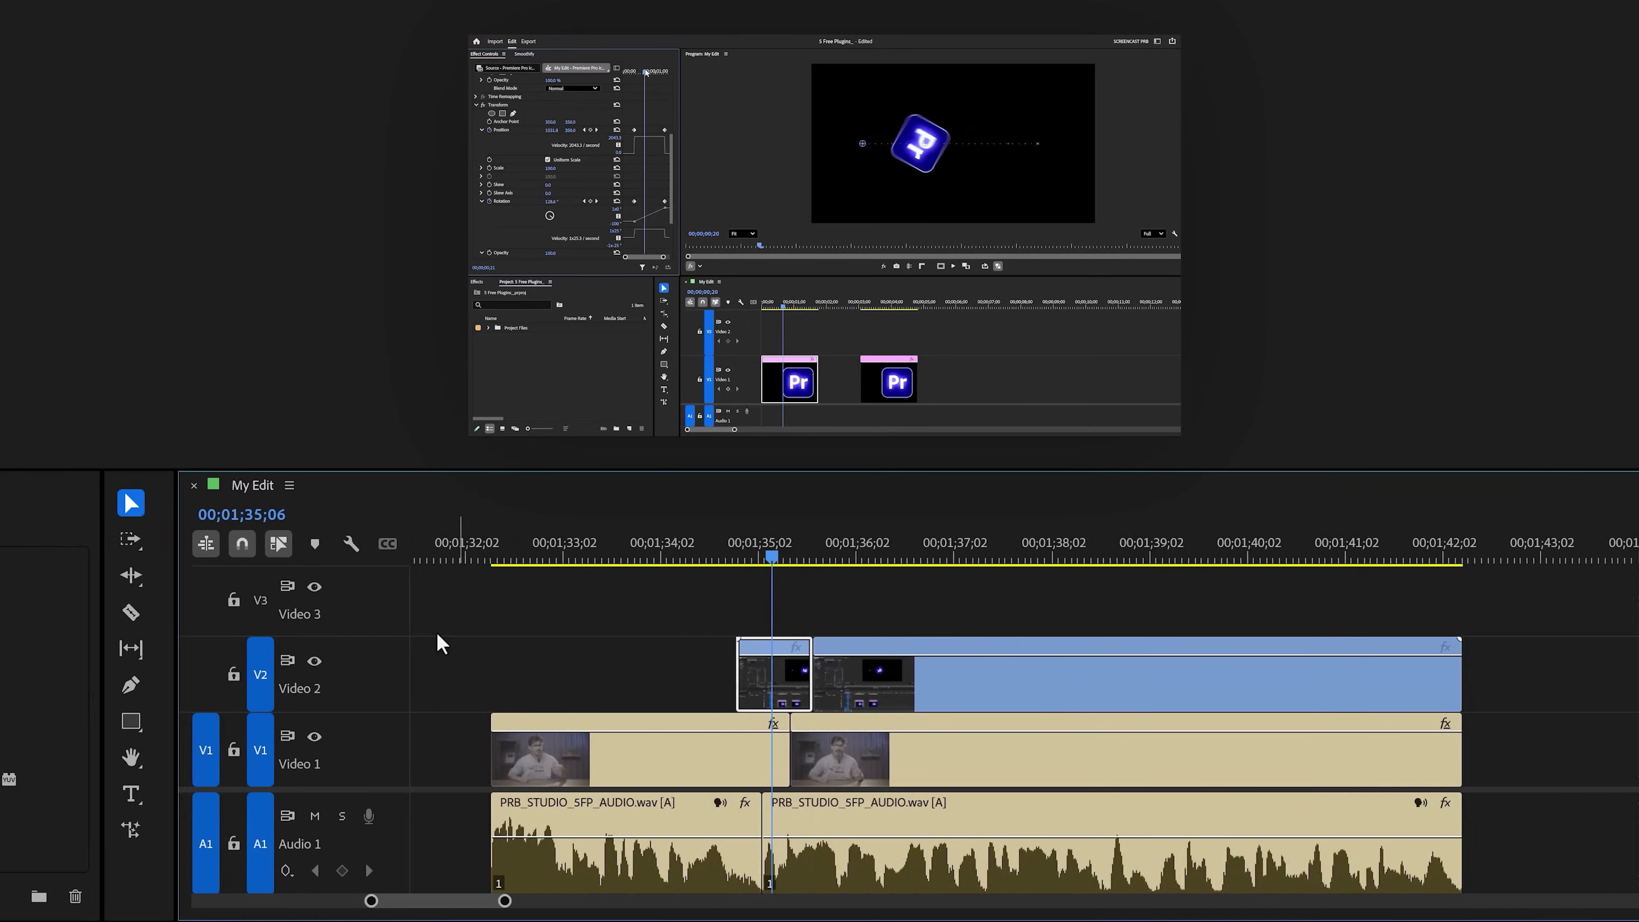
click(137, 796)
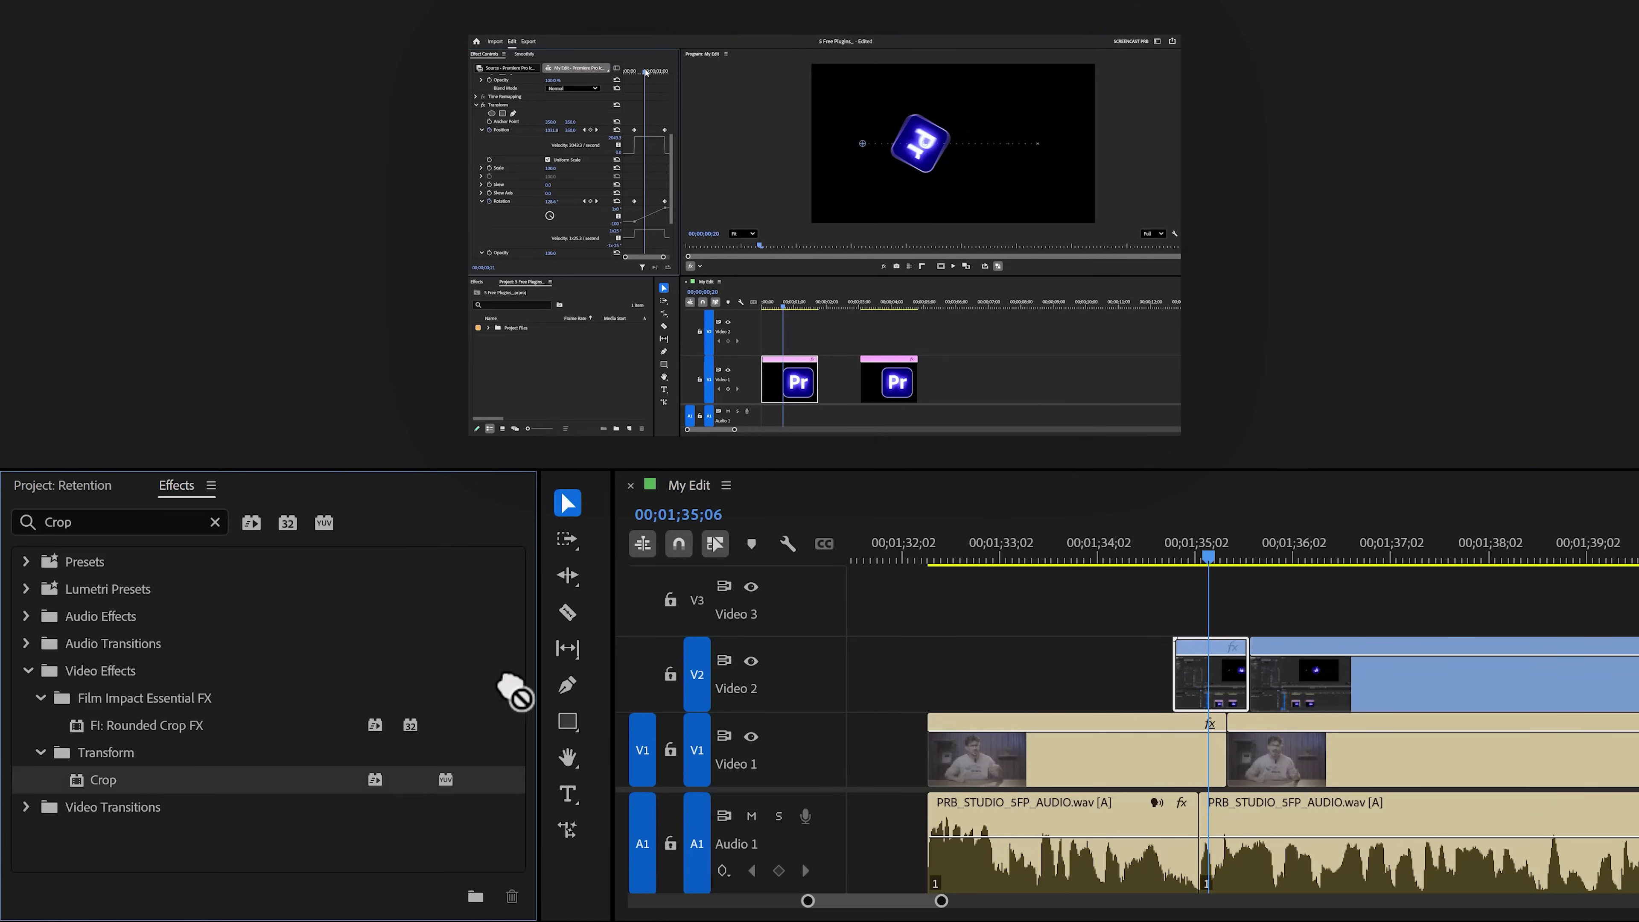
click(215, 522)
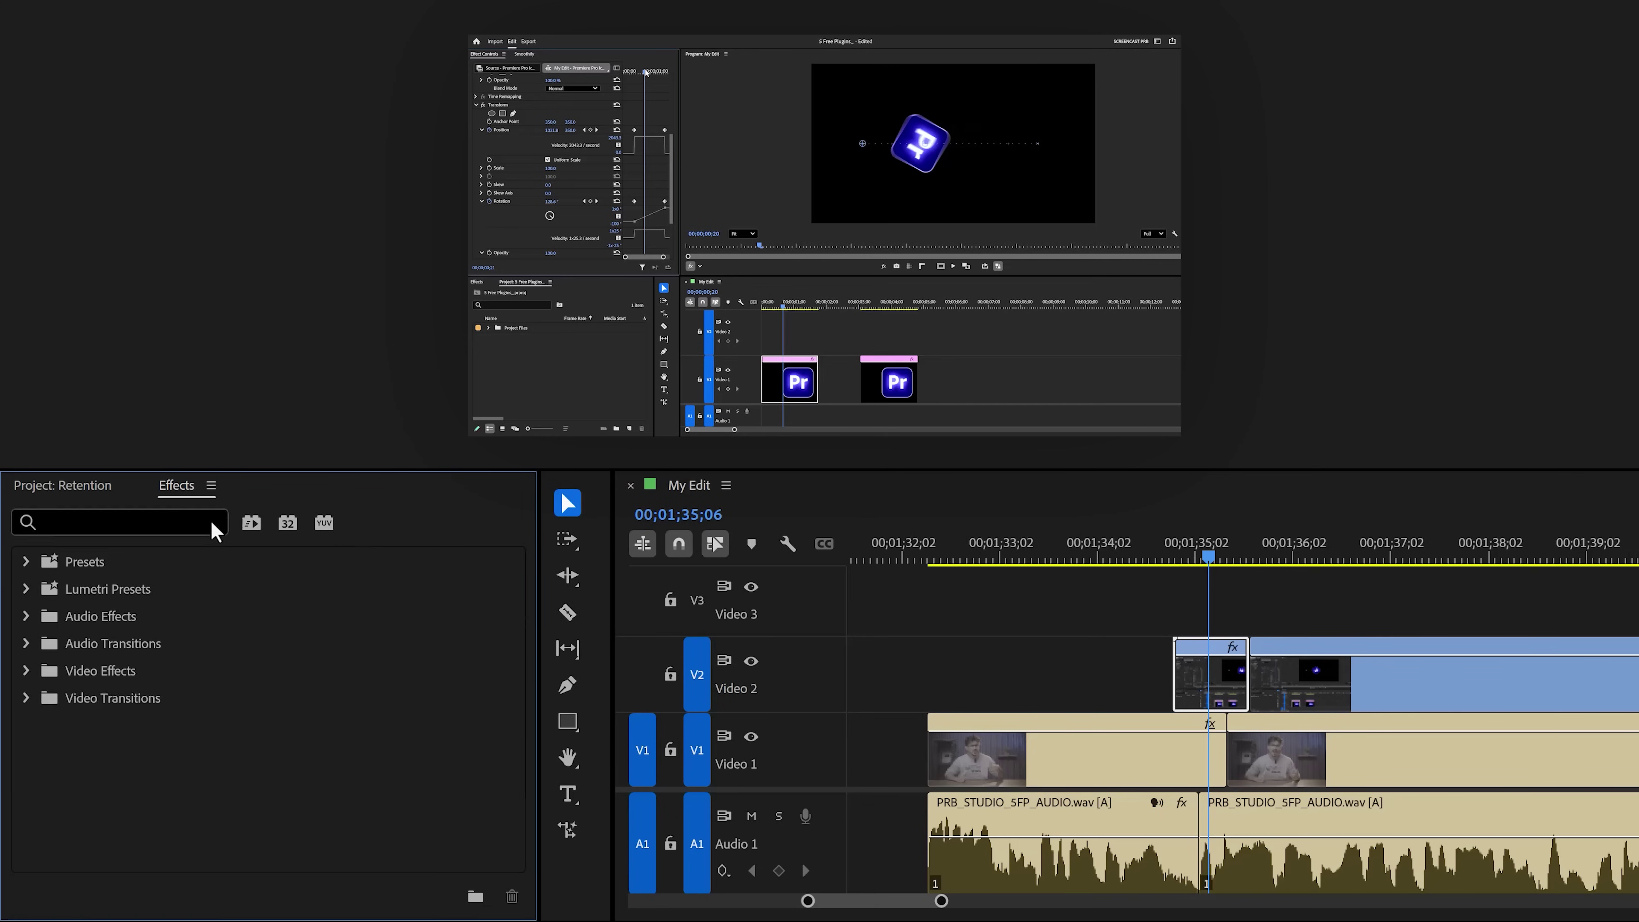
text(Transform)
drag(150, 674, 1181, 673)
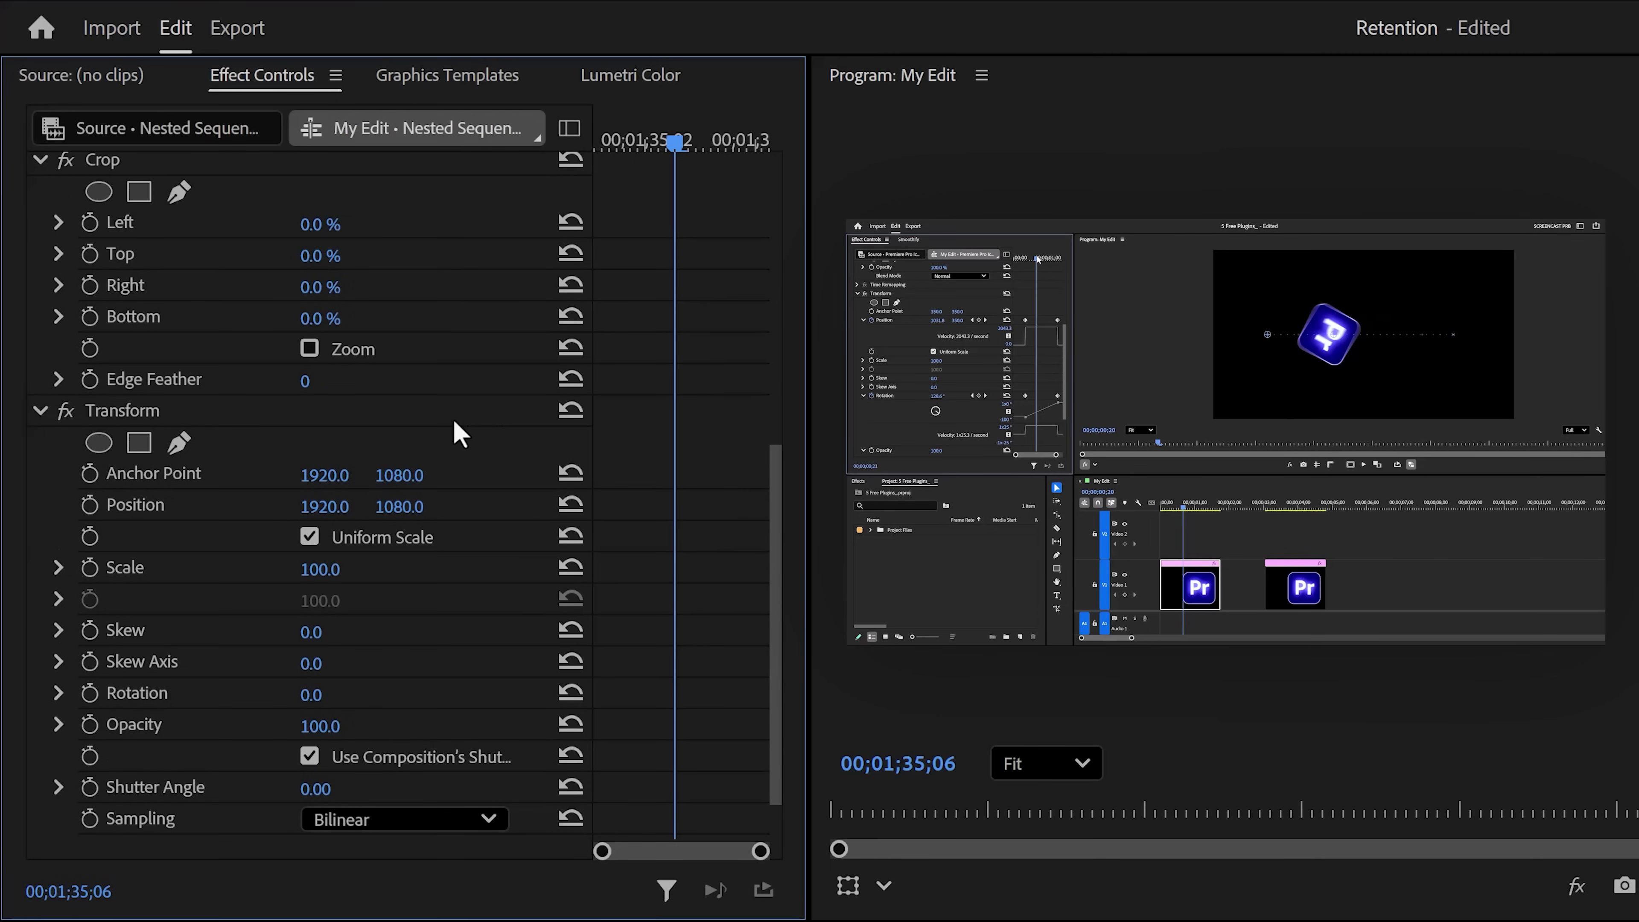
Crop 59.8% off the recording's top and keyframe Position where the slide-in ends.
click(167, 161)
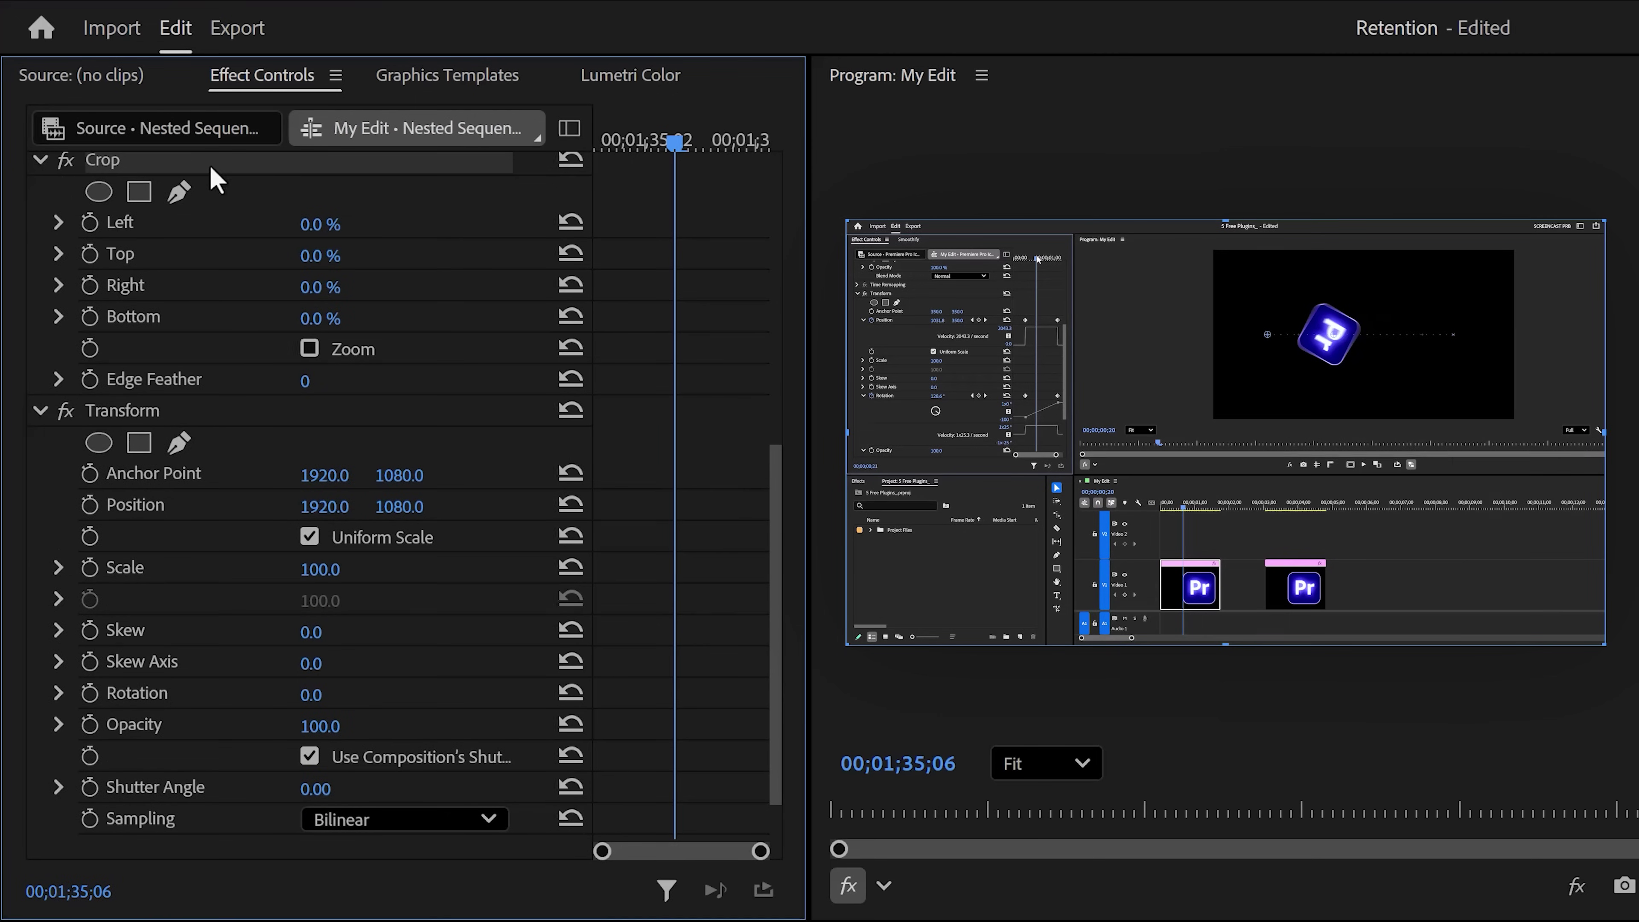
drag(1225, 223, 1185, 472)
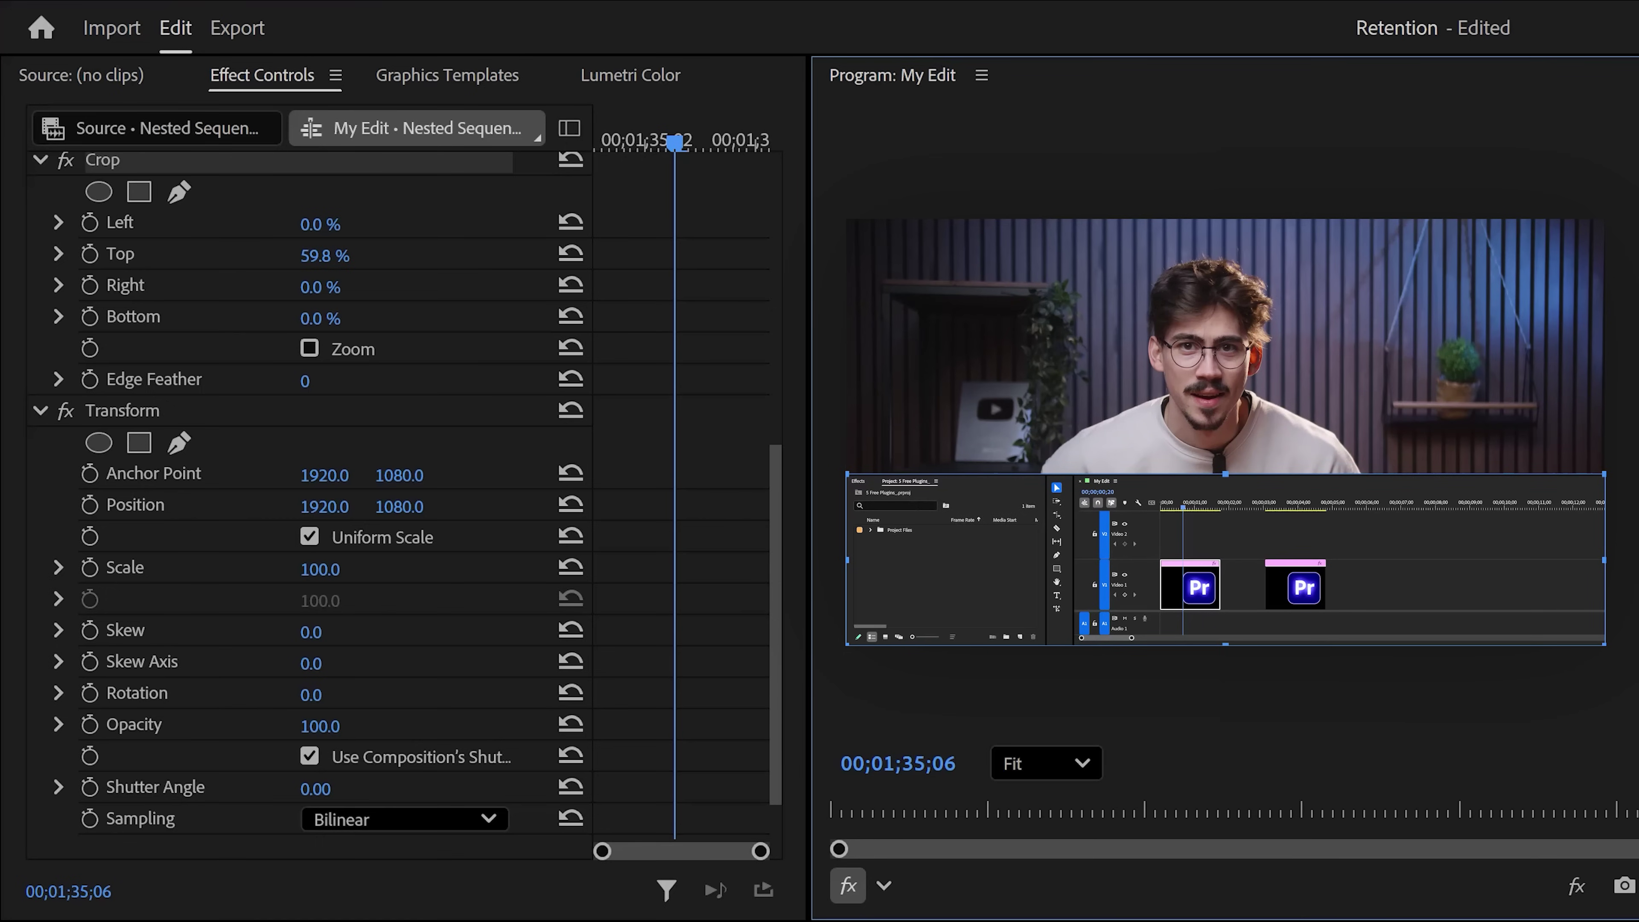
drag(699, 145, 764, 146)
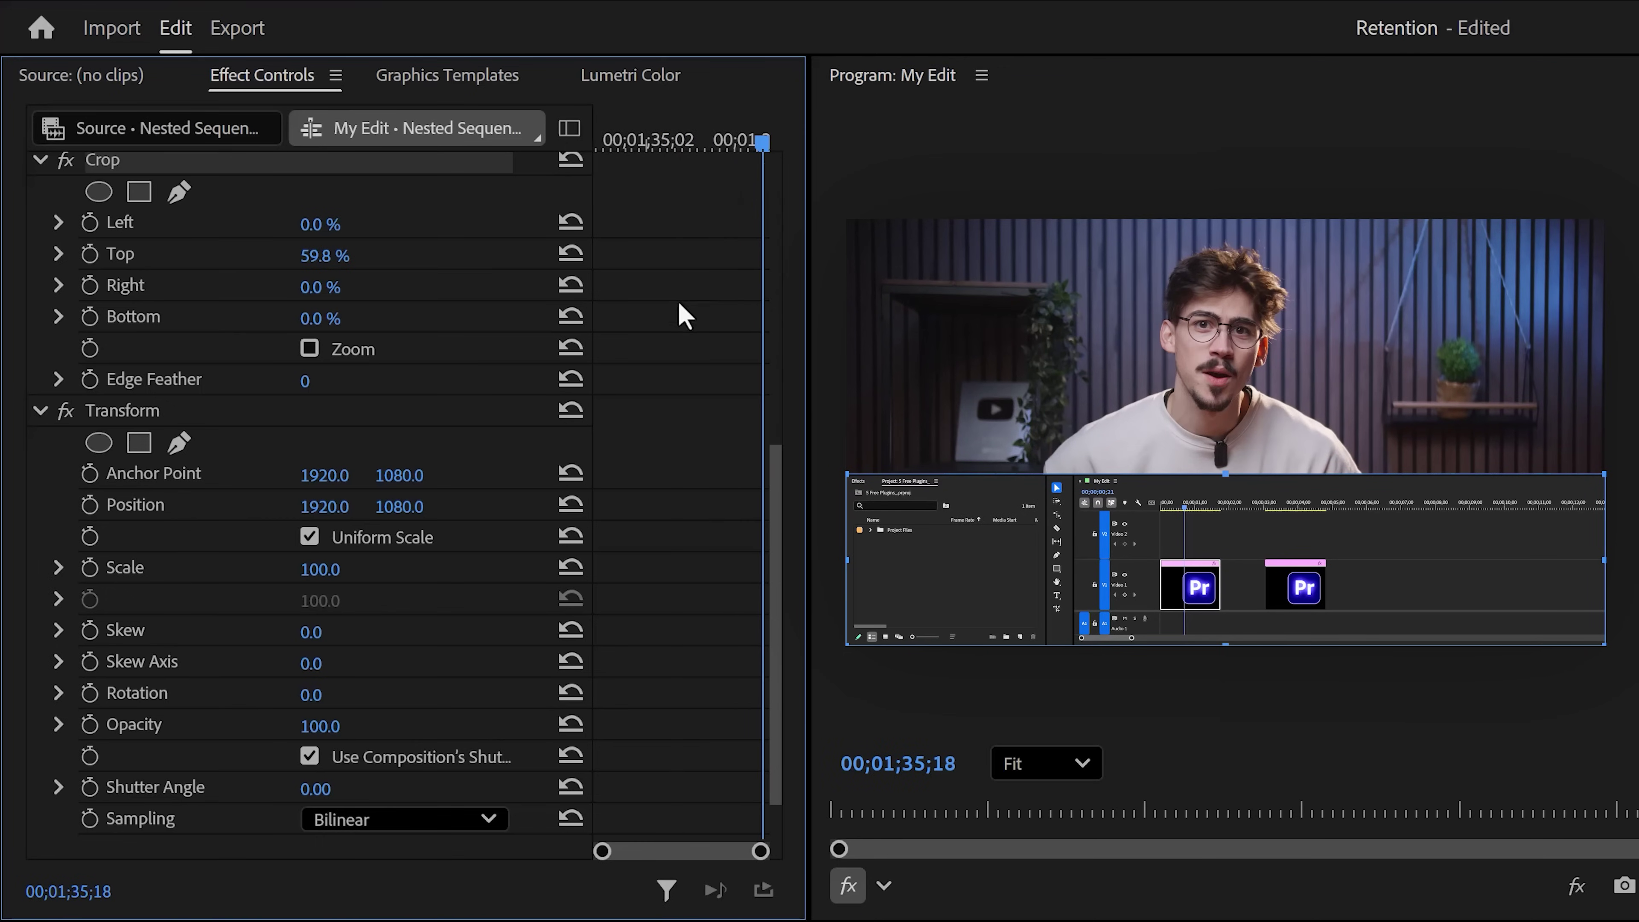
click(90, 505)
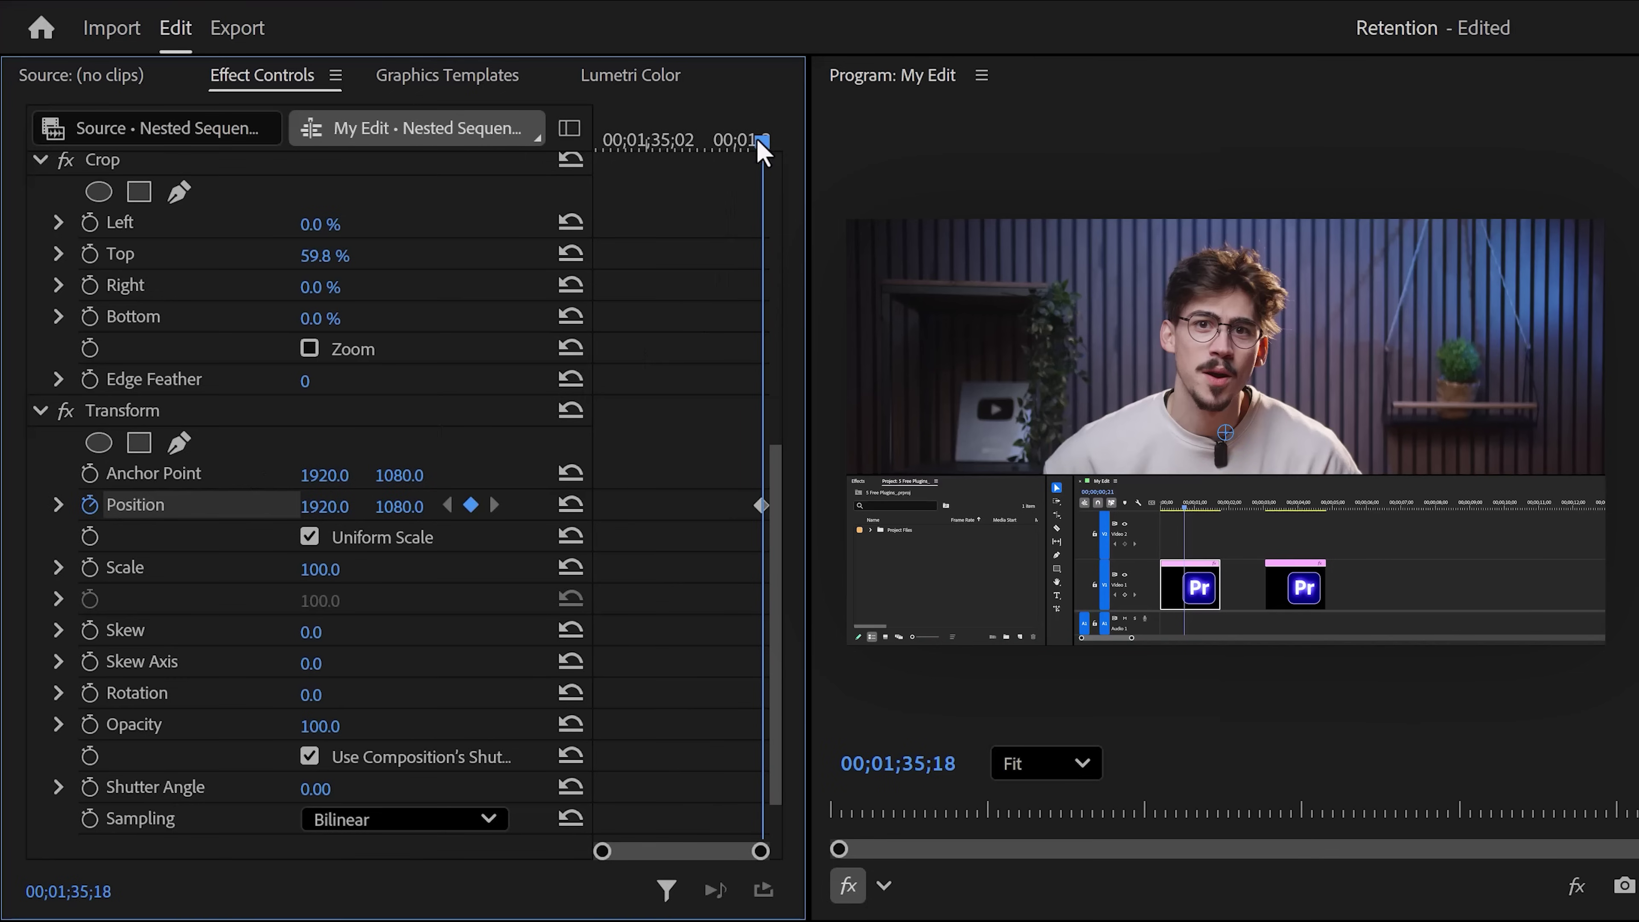
Set Position Y to 1982 at the slide's start, ease the velocity curve, and preview it.
drag(758, 139, 595, 159)
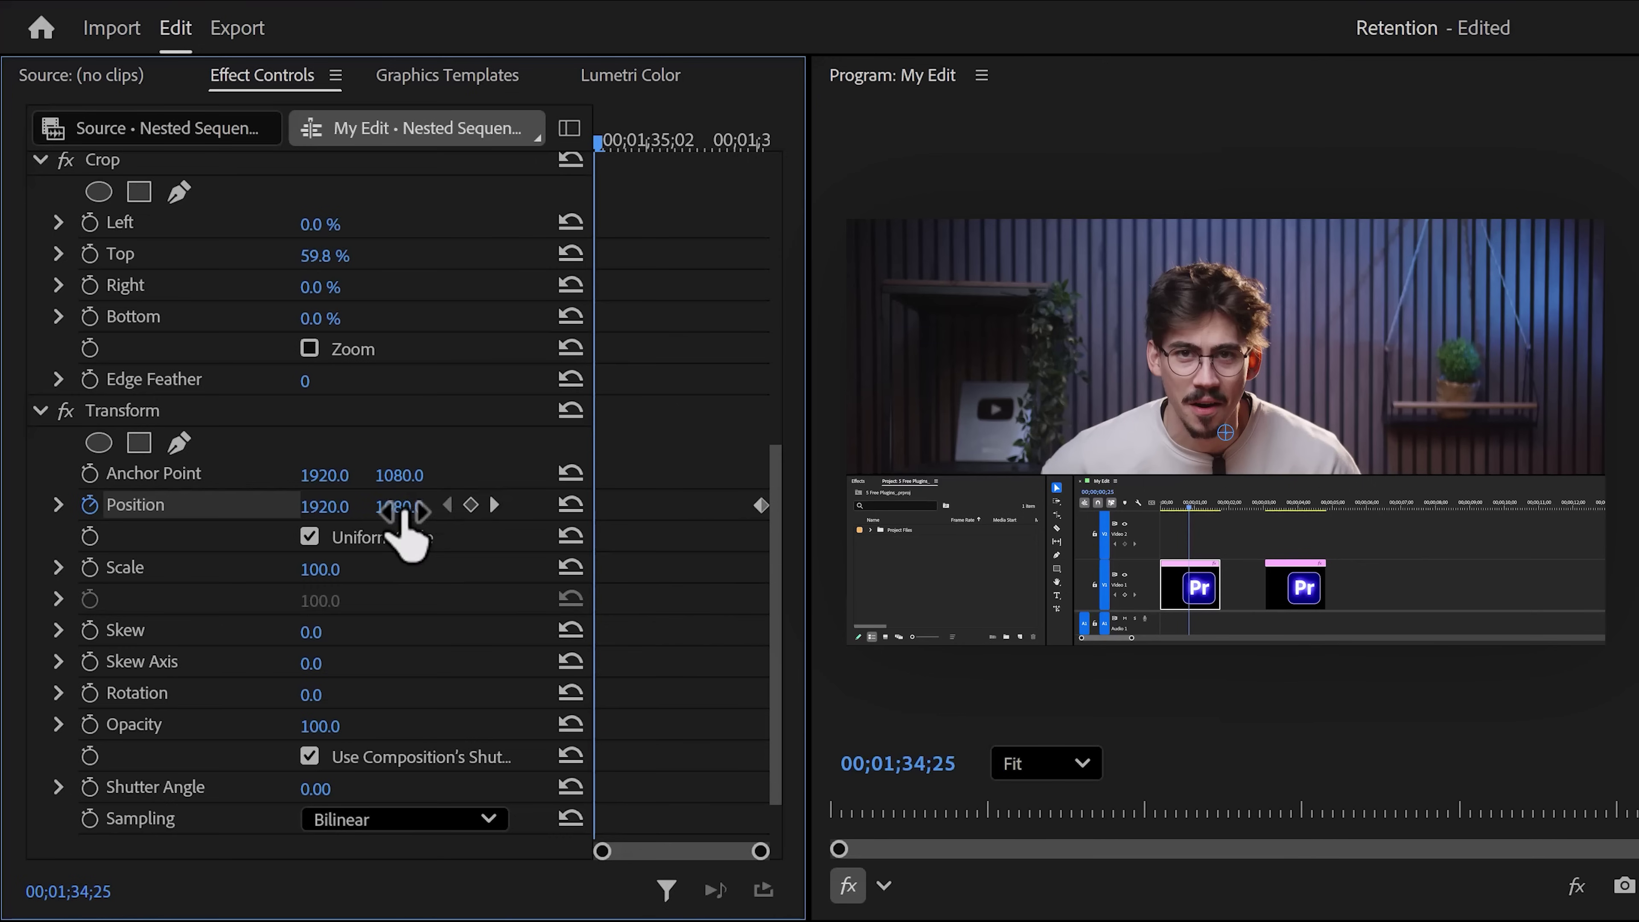
drag(401, 517, 549, 516)
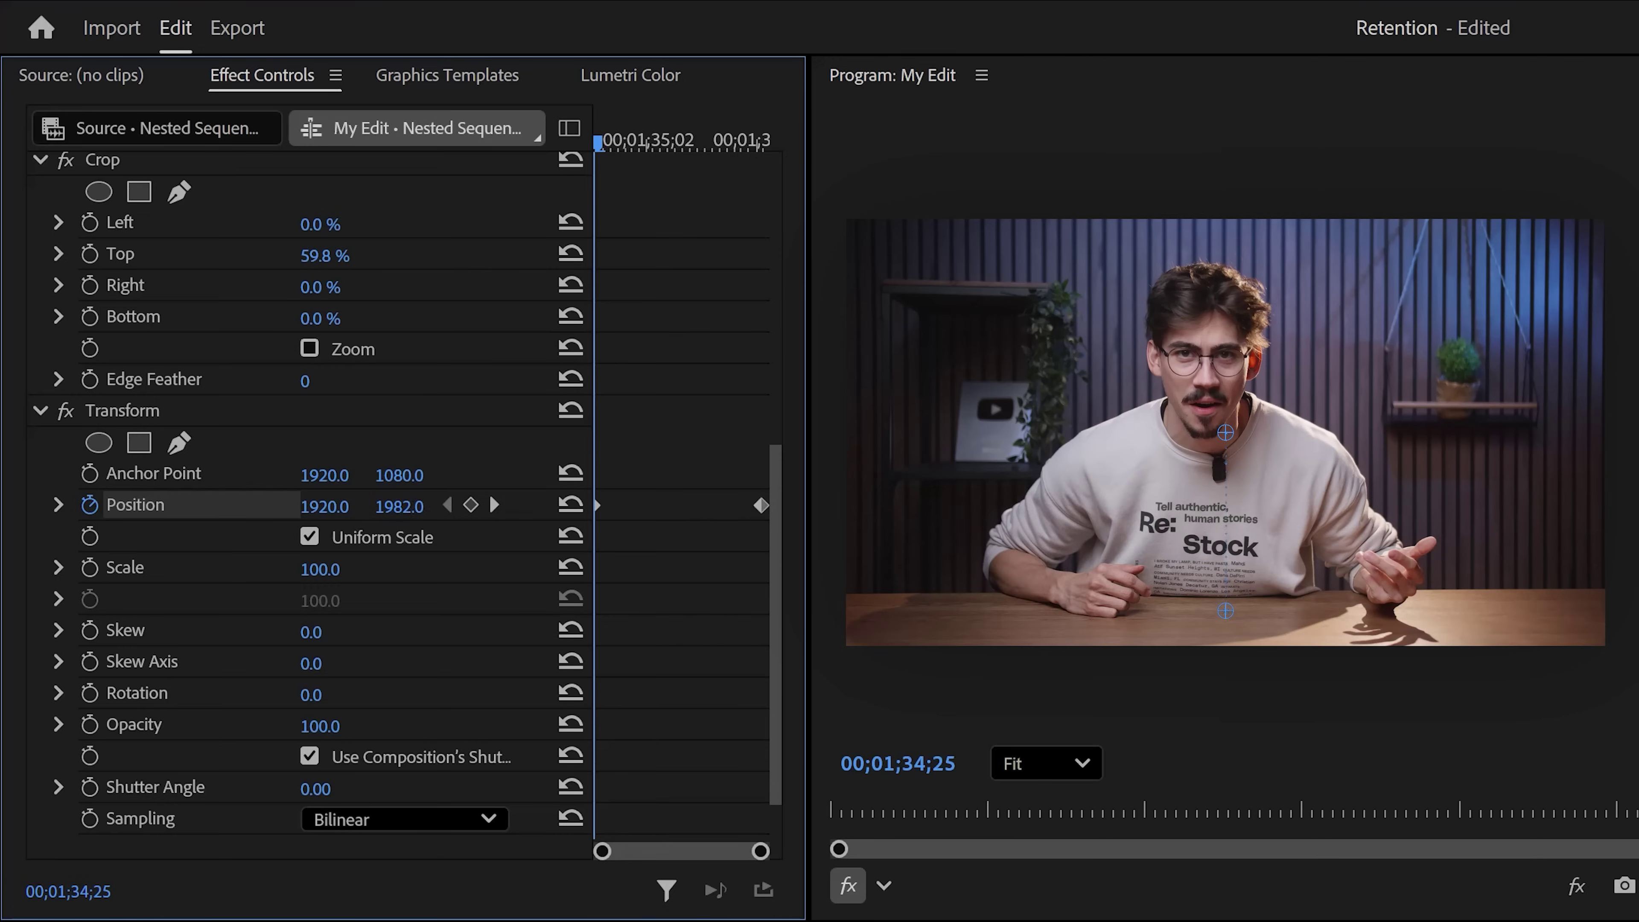
drag(600, 156, 659, 146)
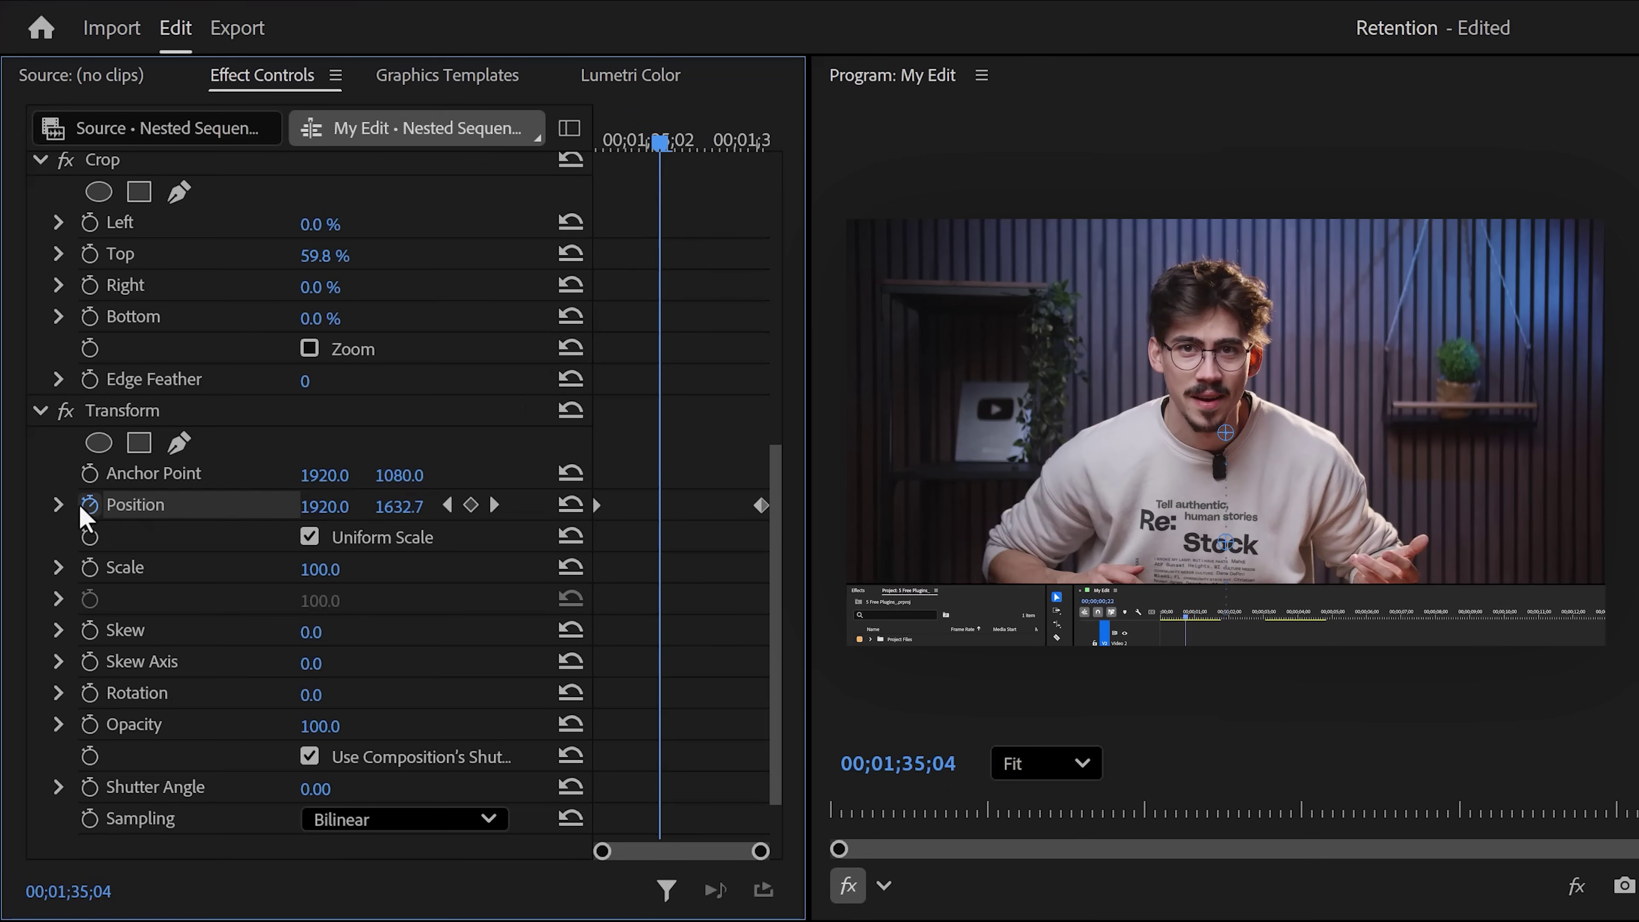
click(58, 505)
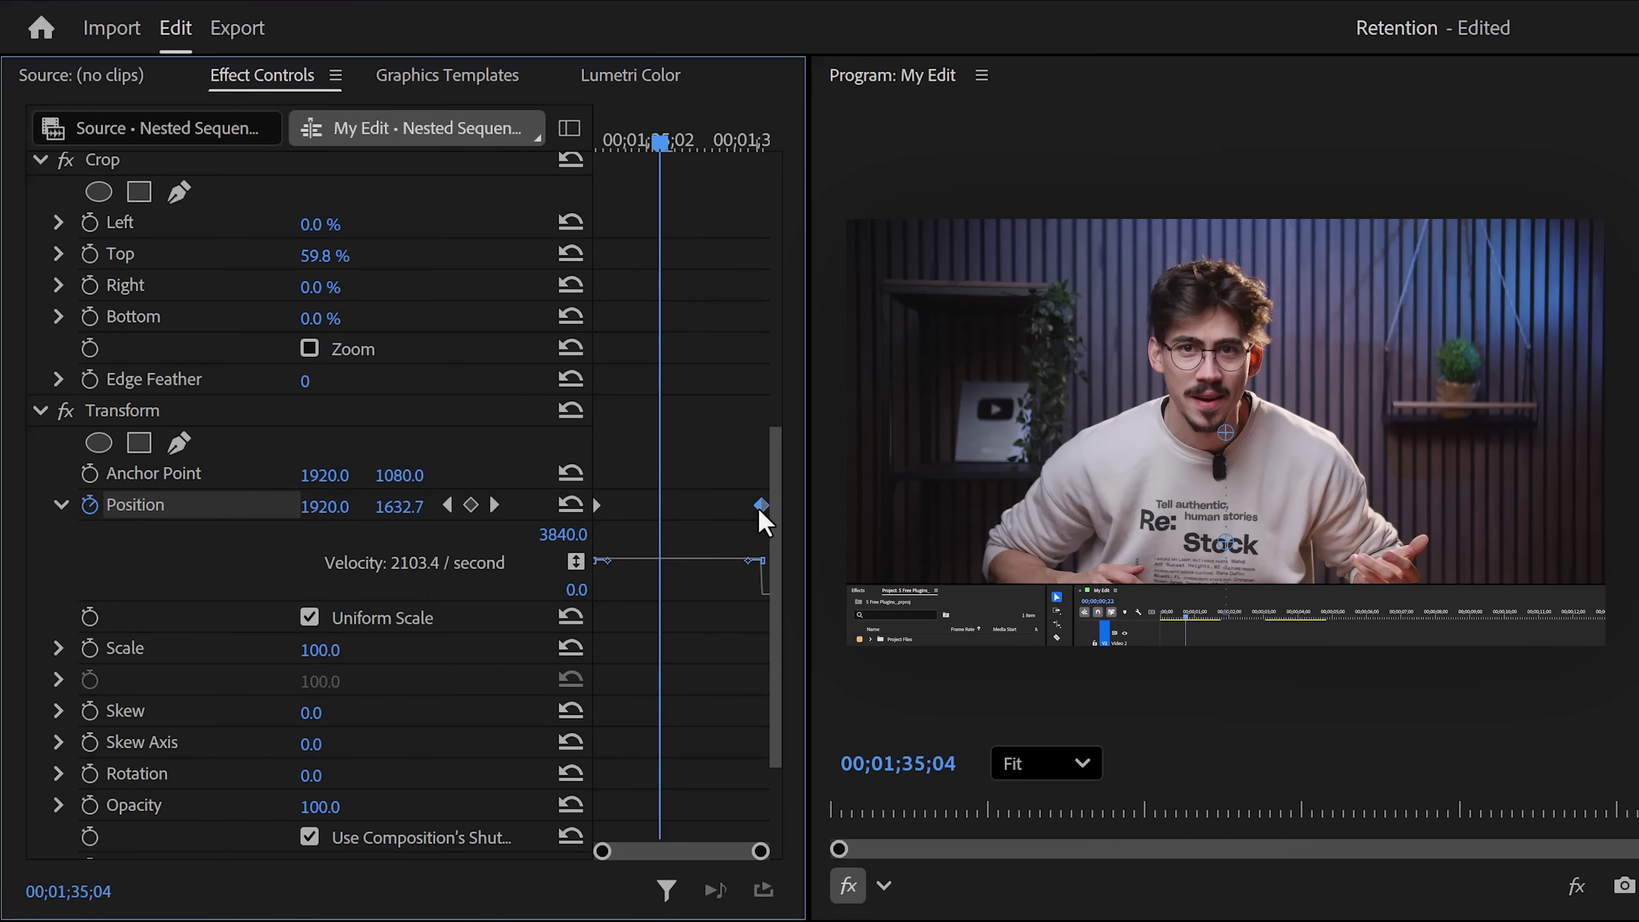
drag(745, 556, 664, 589)
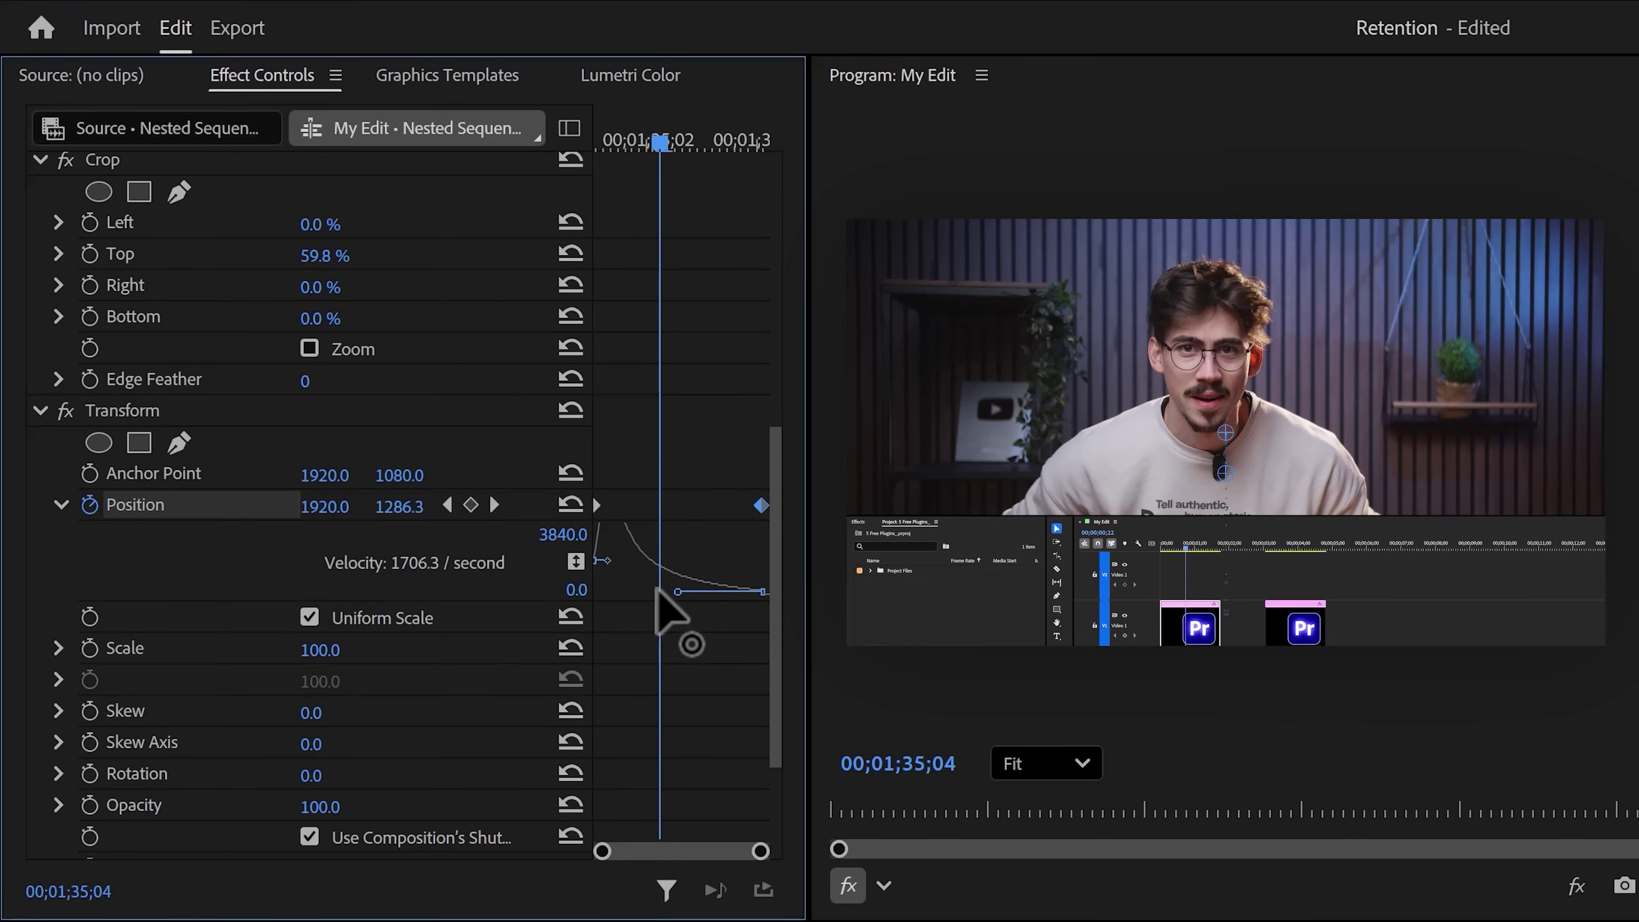
click(599, 143)
key(space)
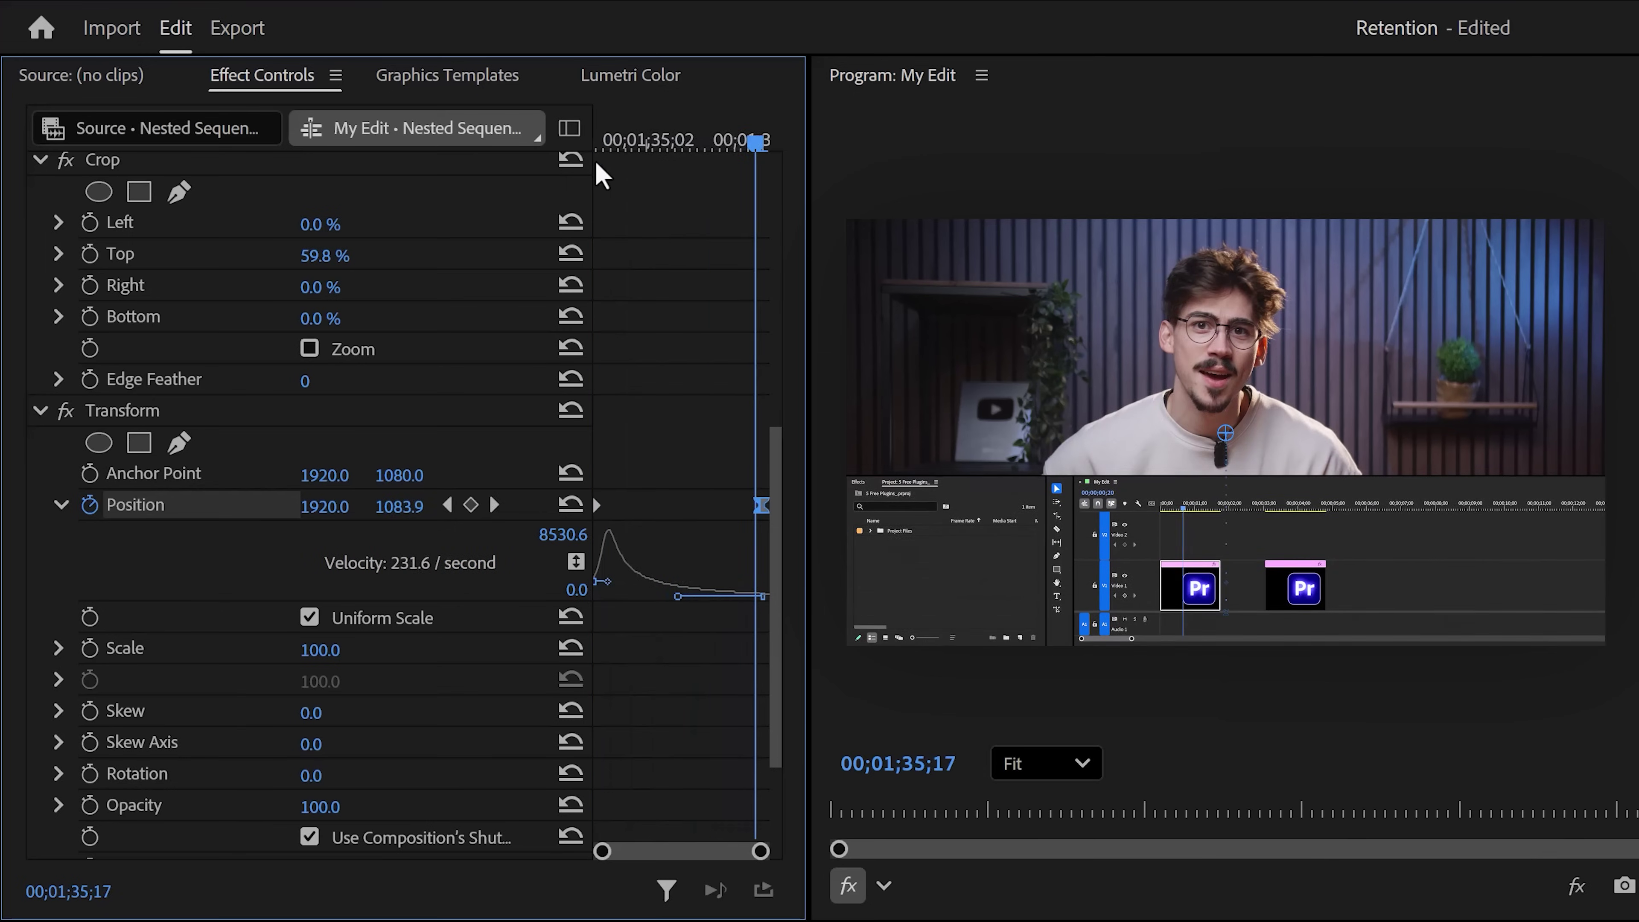
drag(782, 463, 776, 520)
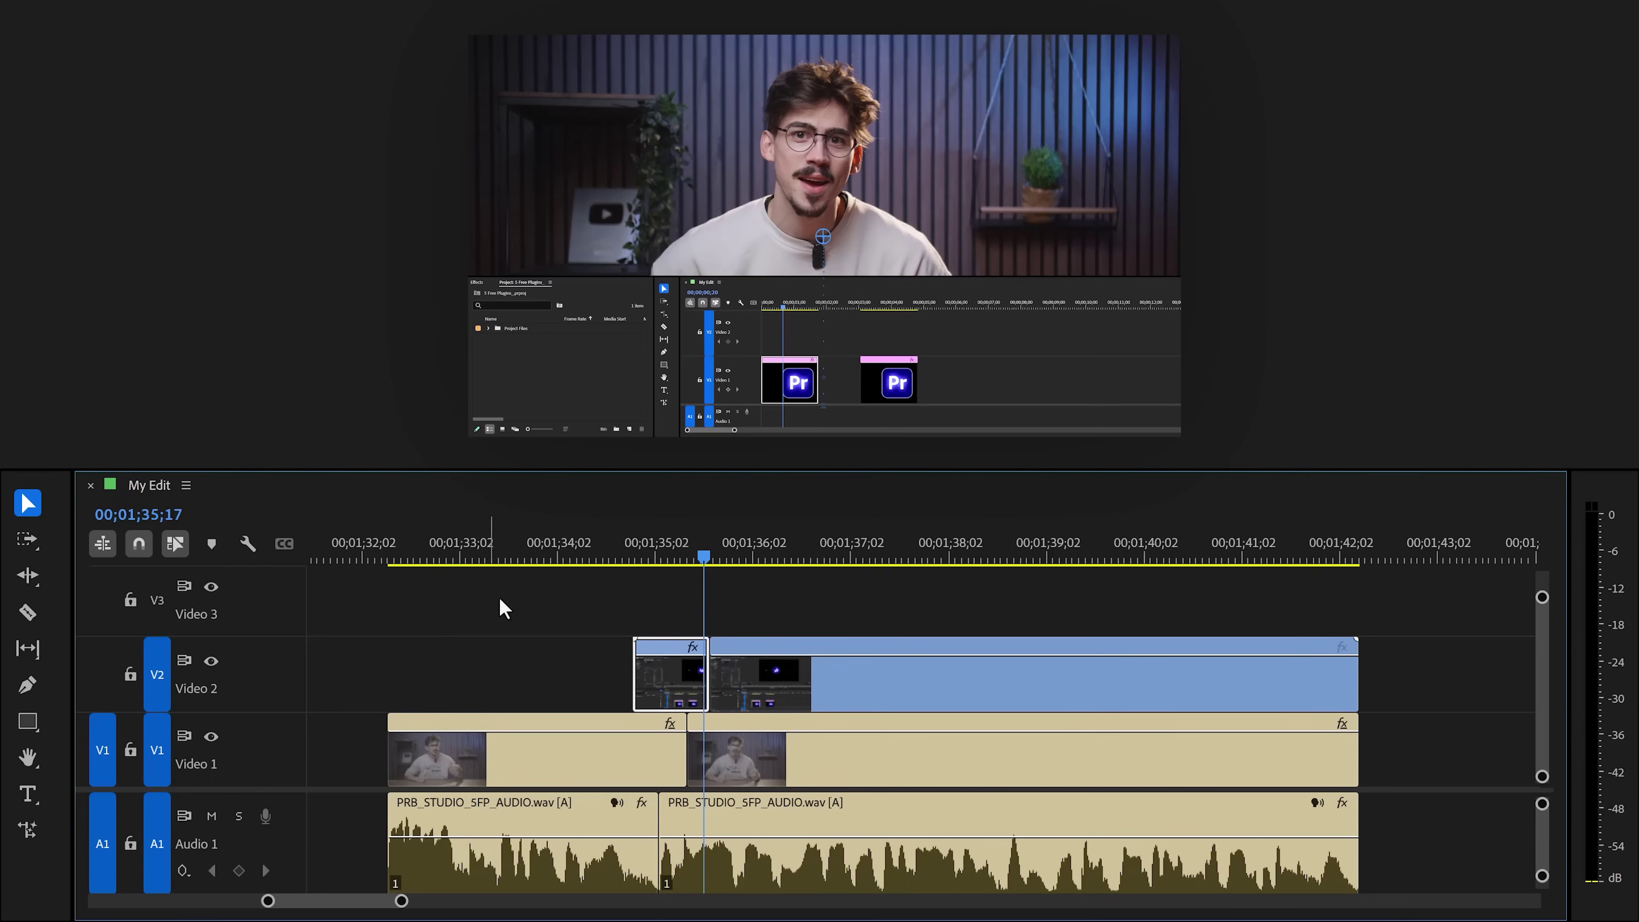
Alt-drag a copy of the V2 screen recording onto Video 3 at 00;01;35;12.
key(alt)
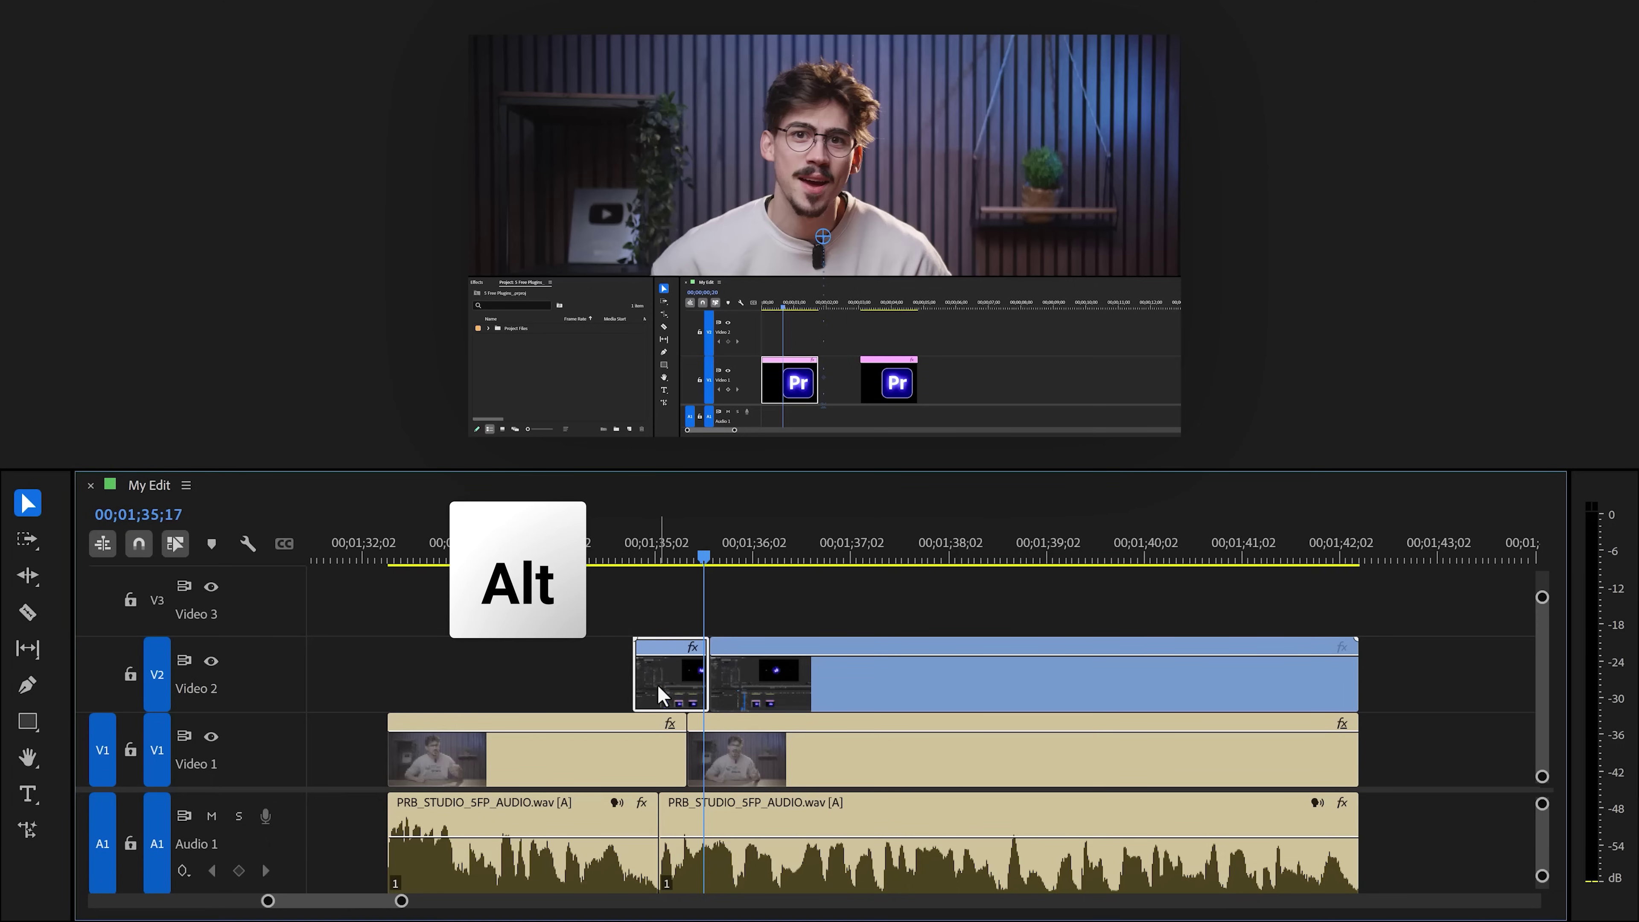
drag(661, 694, 688, 620)
click(687, 554)
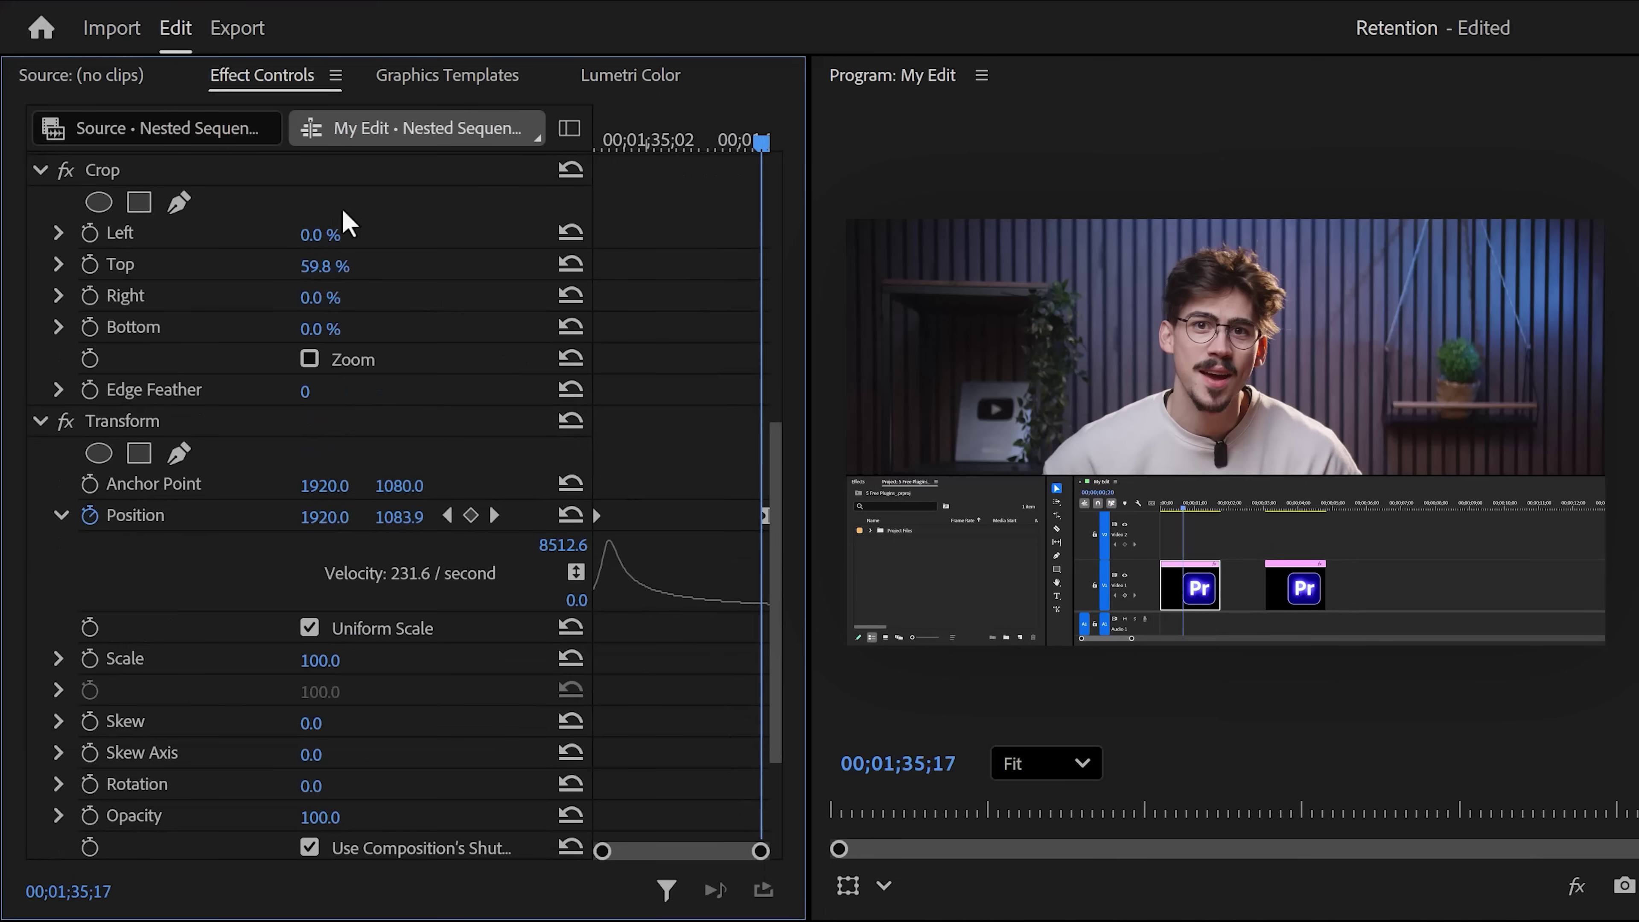
Crop the copy 39.5% from the bottom with Crop Top at 0%, and review its slide.
click(305, 173)
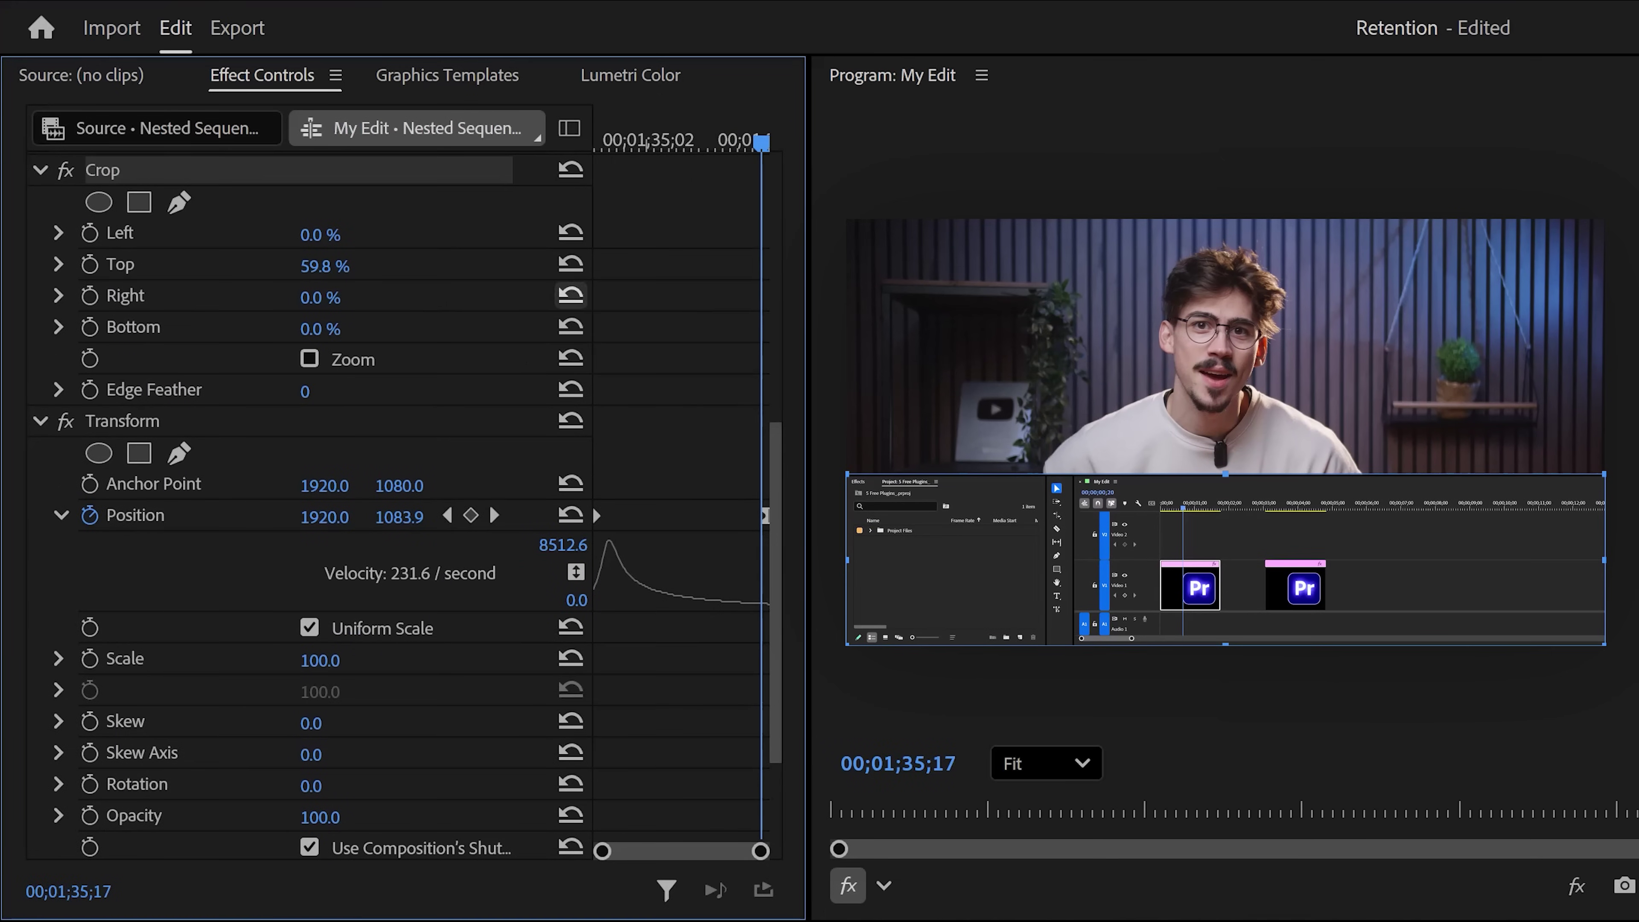
drag(1225, 473, 1189, 462)
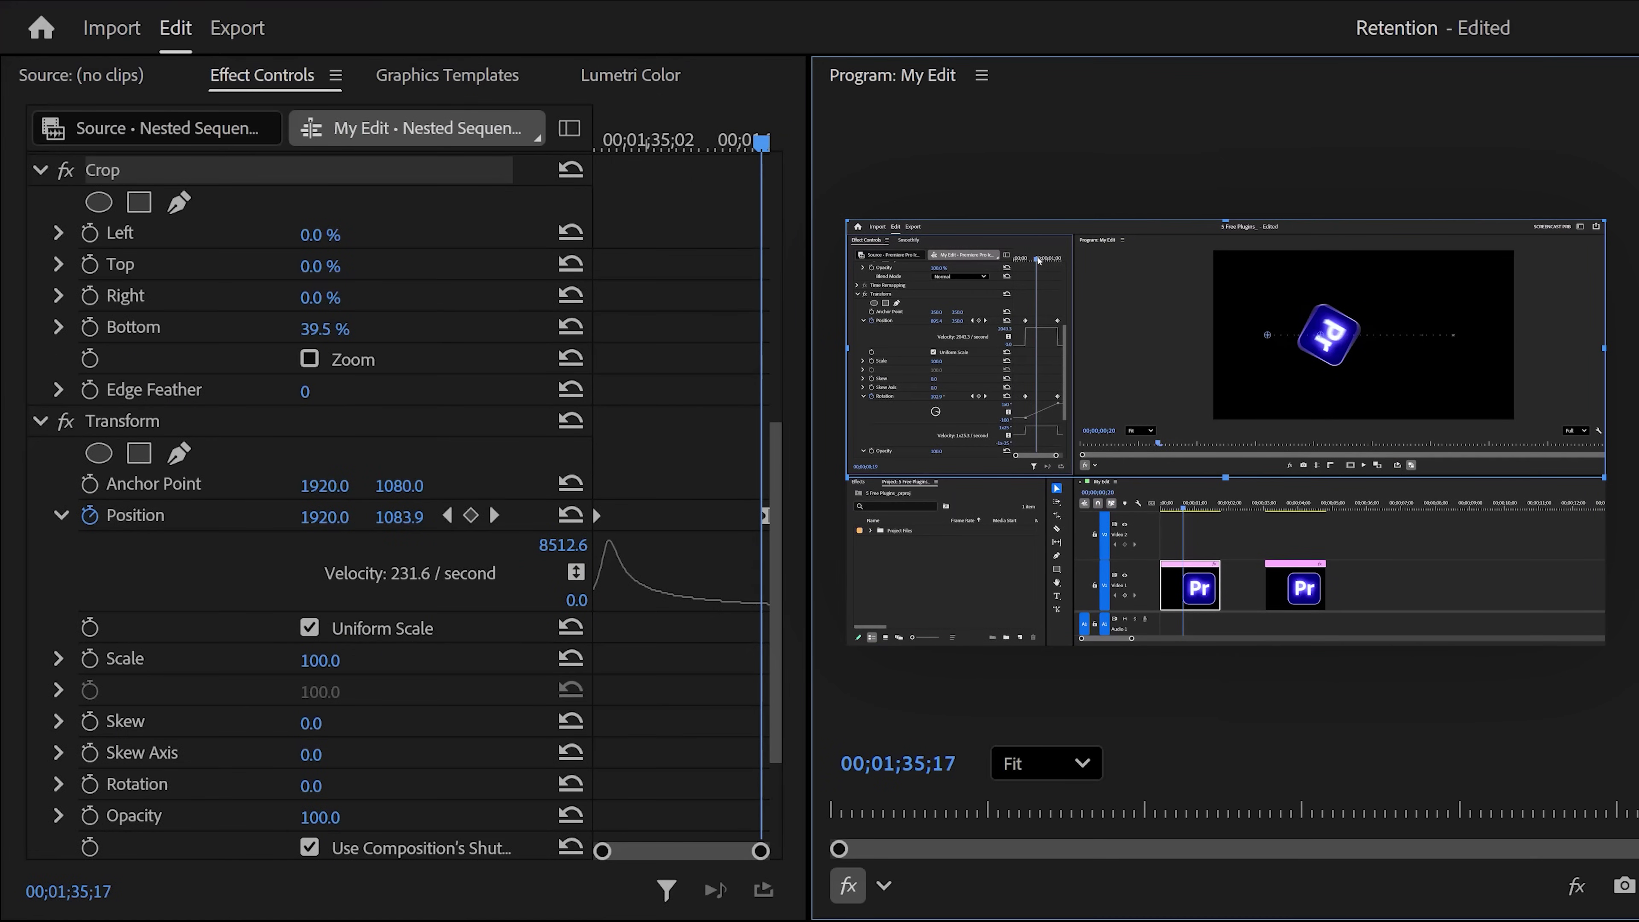
drag(764, 160, 586, 167)
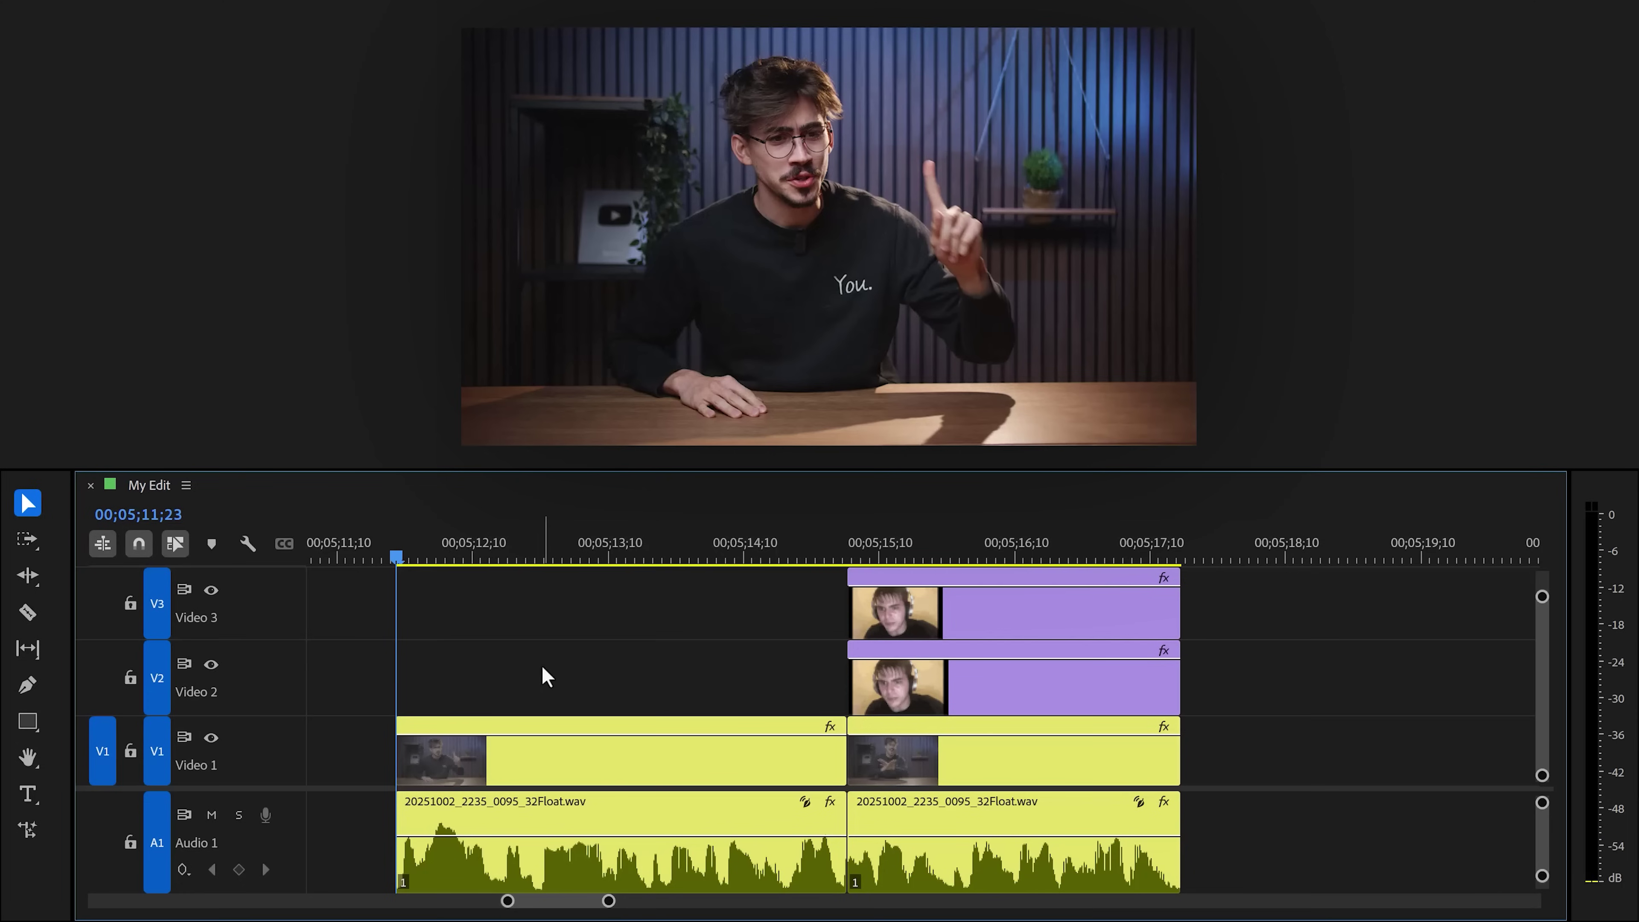
Play back the zoom section from 00;05;11;23.
key(space)
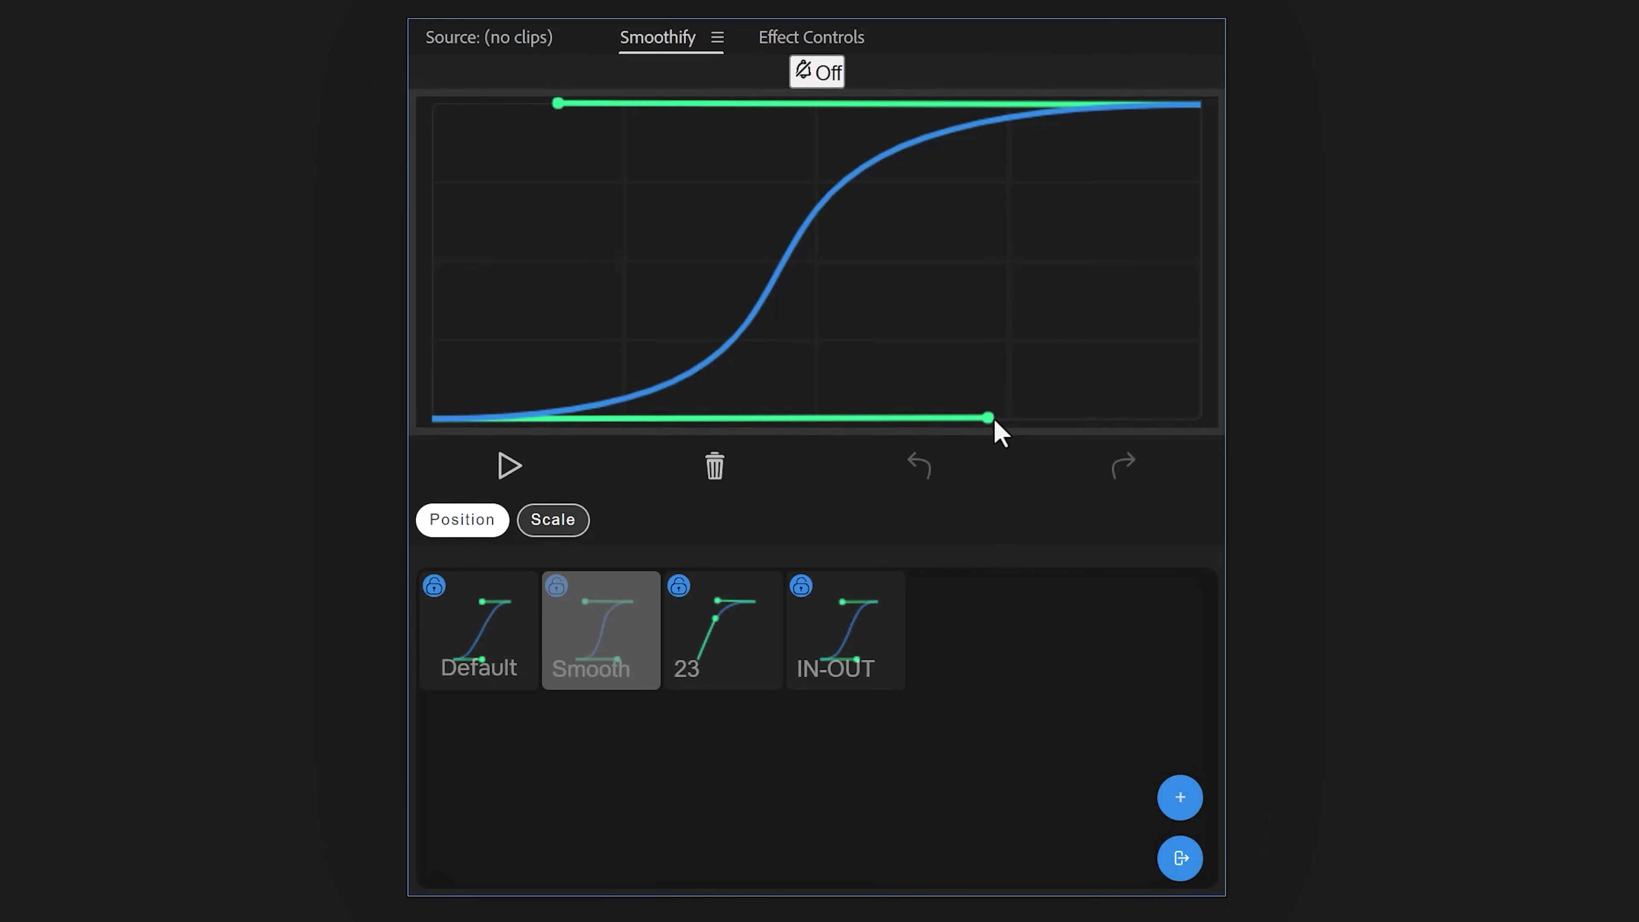
Reshape the Smoothify curve's lower handle and inspect the zoom's Position and Scale Height keyframes.
mouse_move(990, 403)
mouse_down()
mouse_move(1010, 323)
mouse_move(1018, 419)
mouse_up()
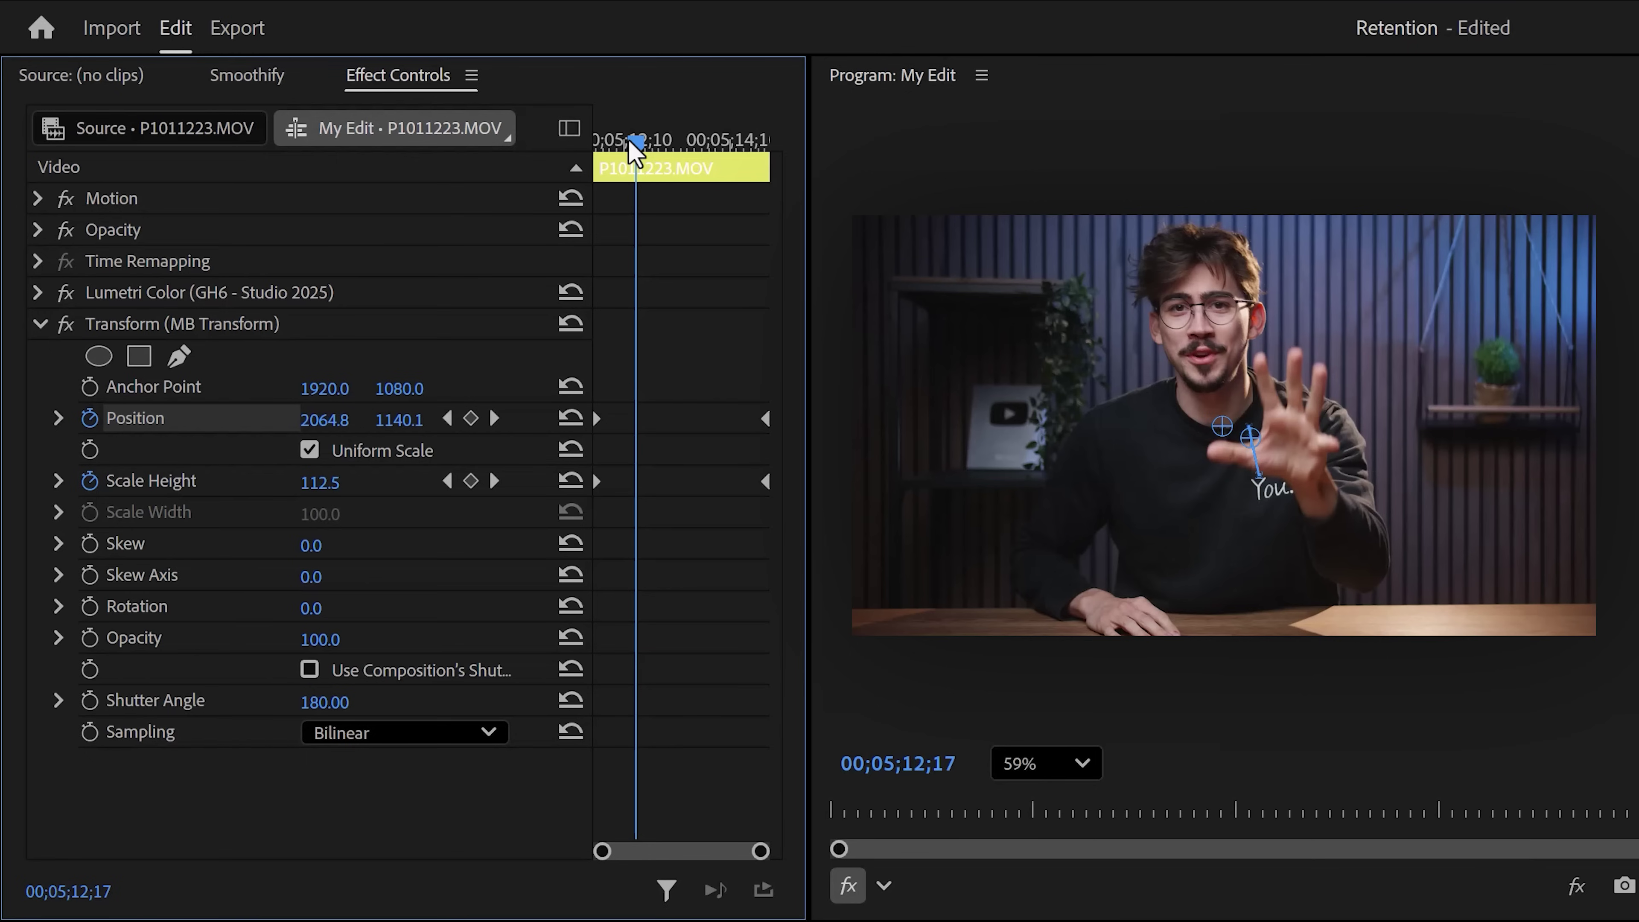
drag(630, 140, 673, 151)
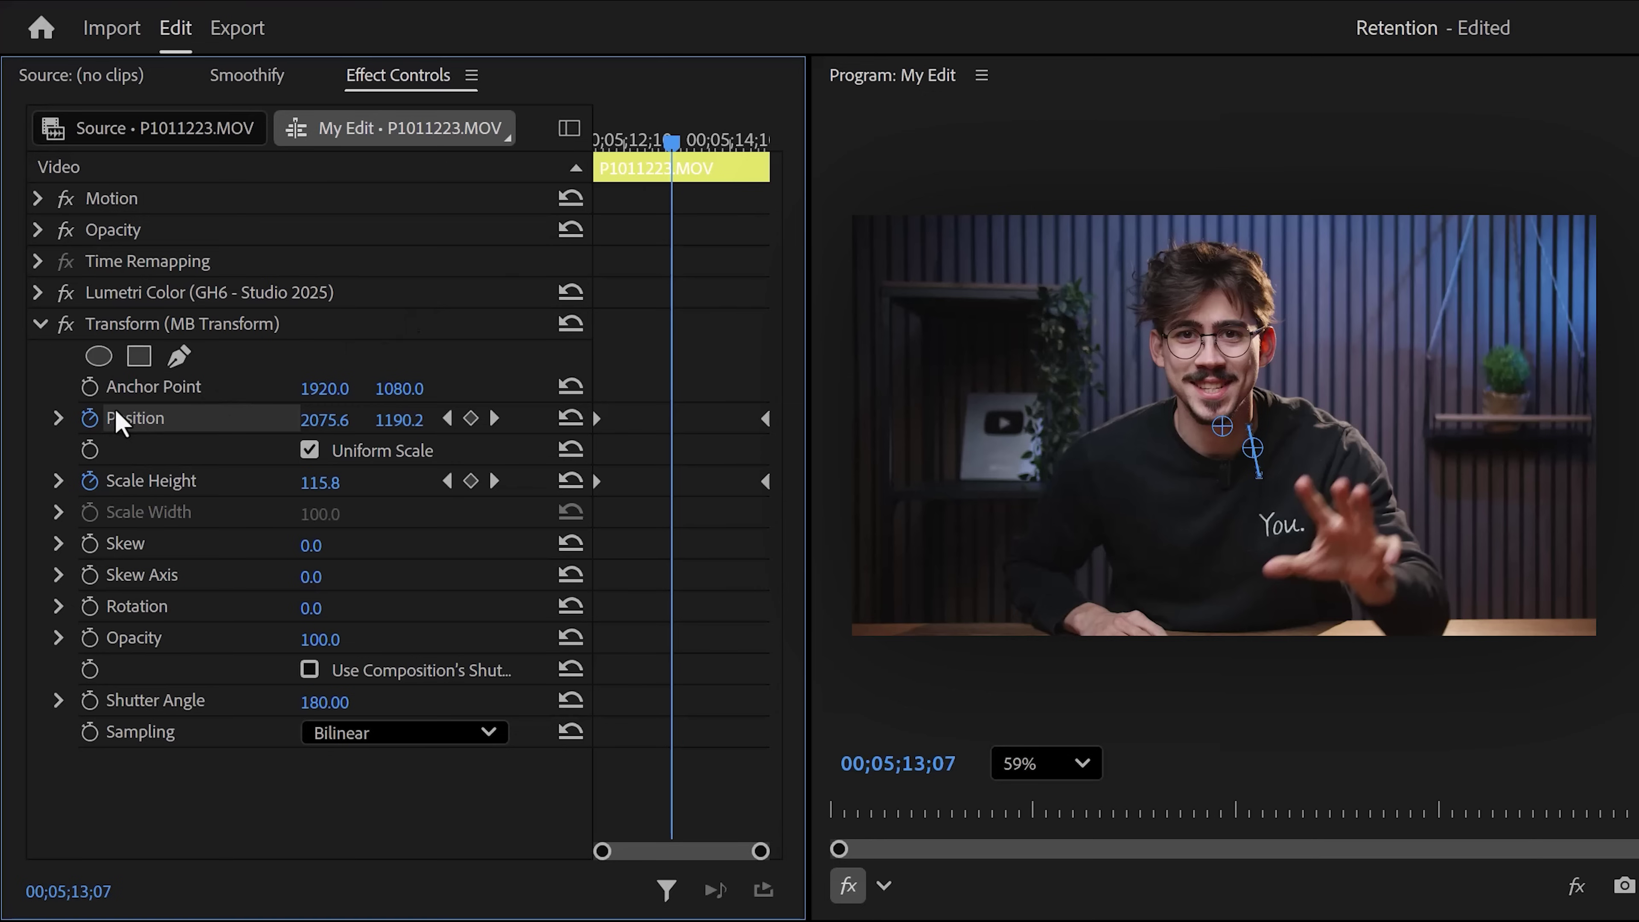
click(57, 418)
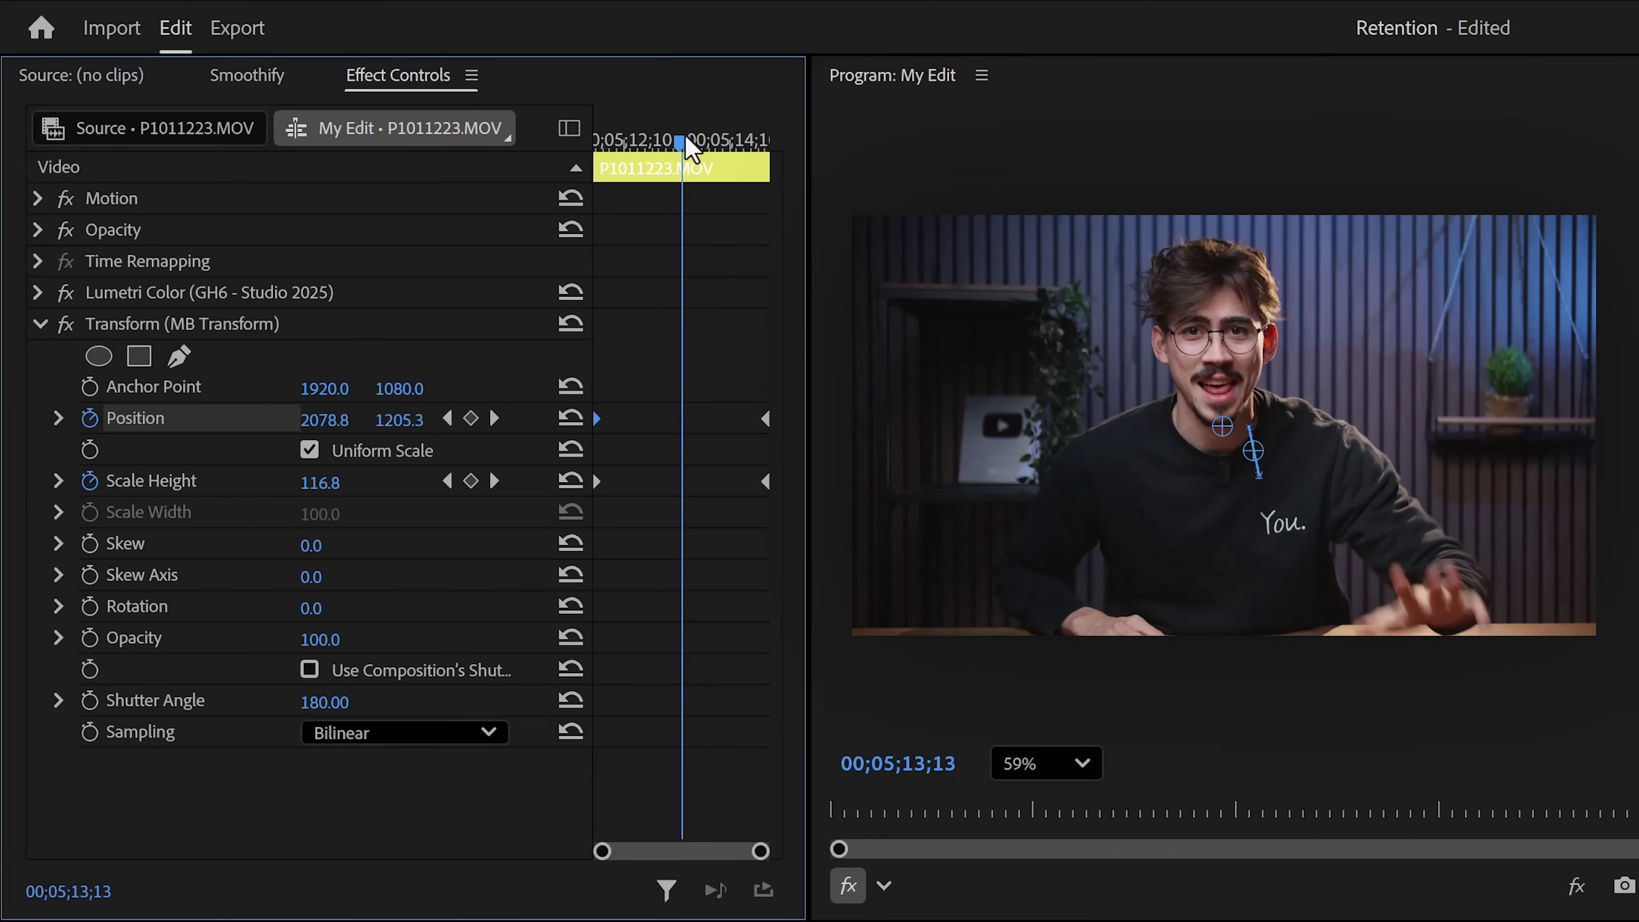
Adjust both Smoothify curve handles and apply the ease, giving Scale Height 117.0 at 00;05;13;13.
click(247, 74)
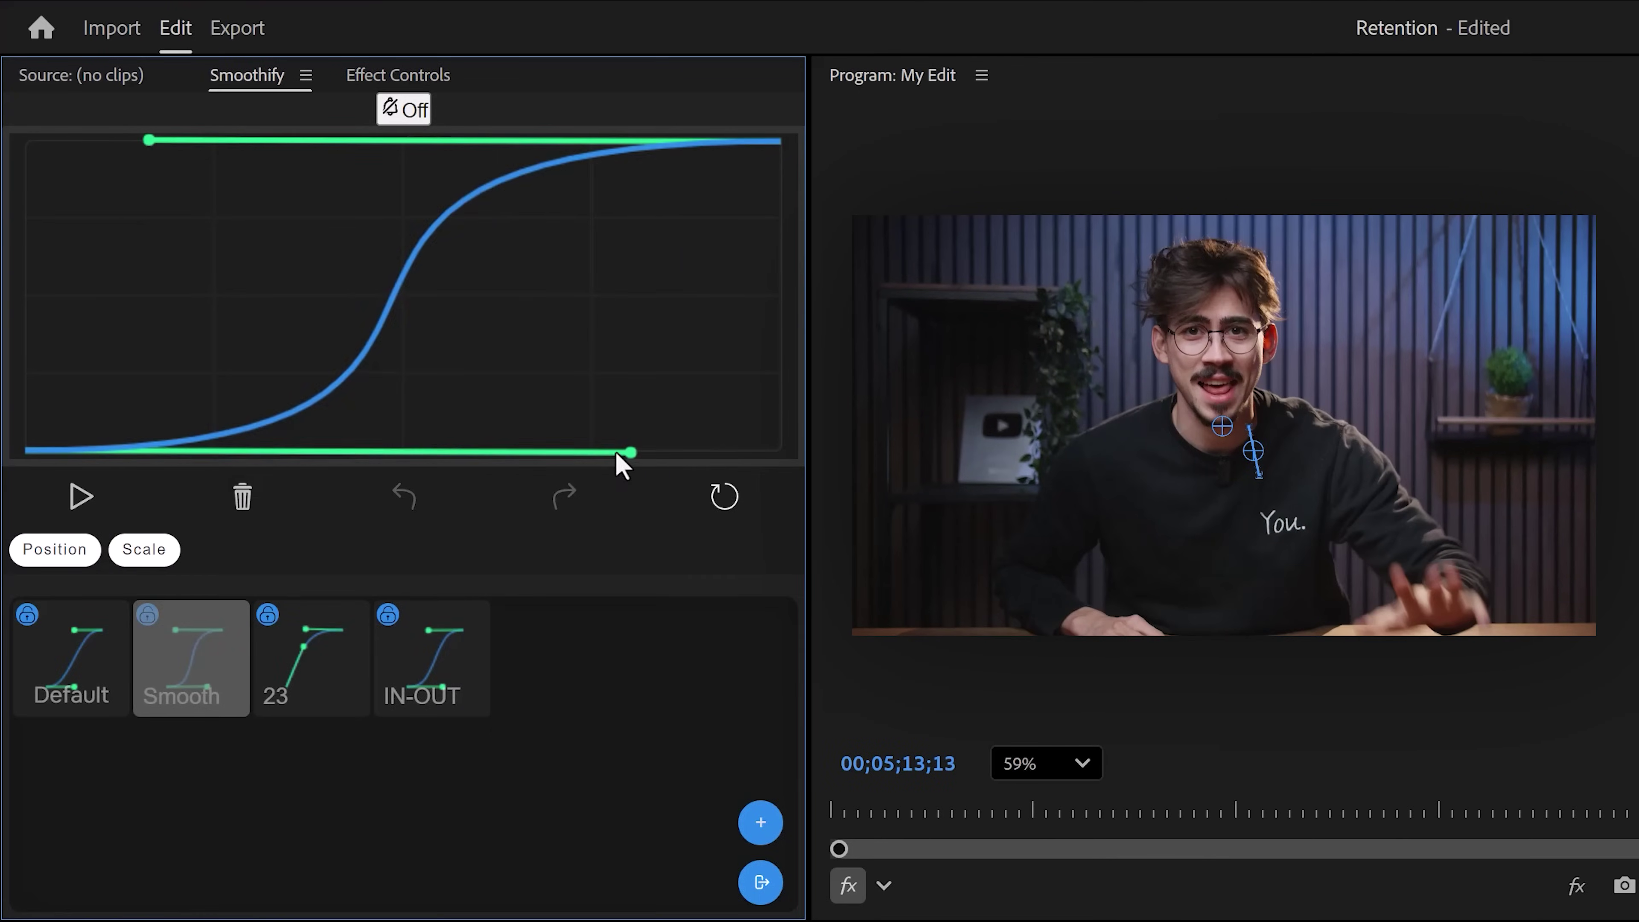
drag(629, 452, 571, 460)
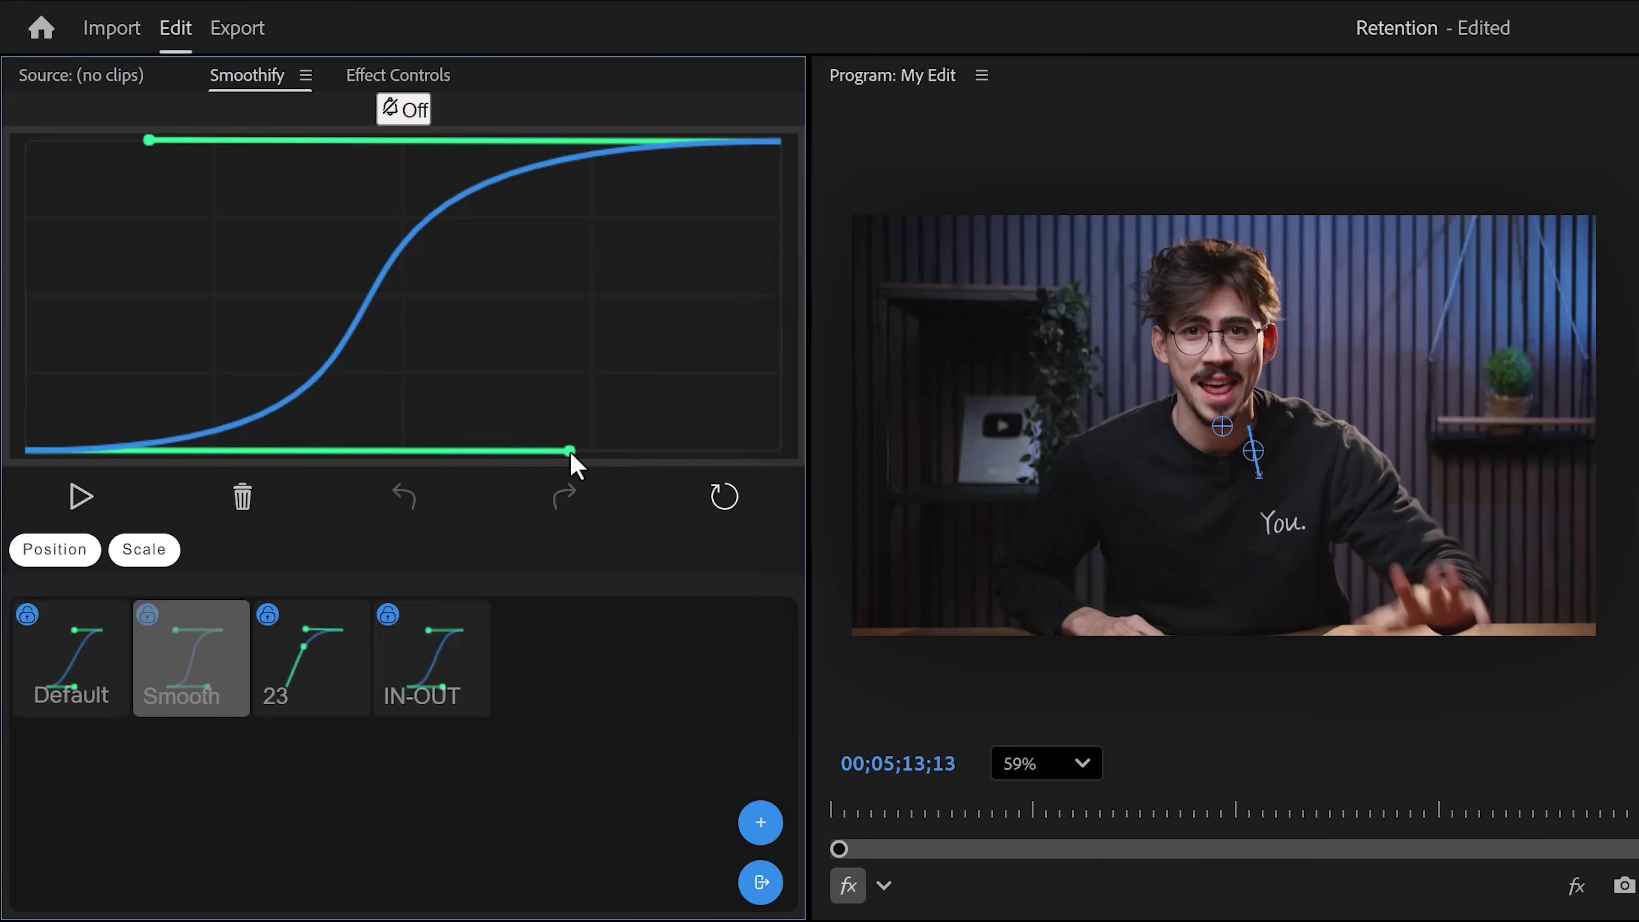
mouse_move(150, 141)
mouse_down()
mouse_move(256, 153)
mouse_move(150, 141)
mouse_up()
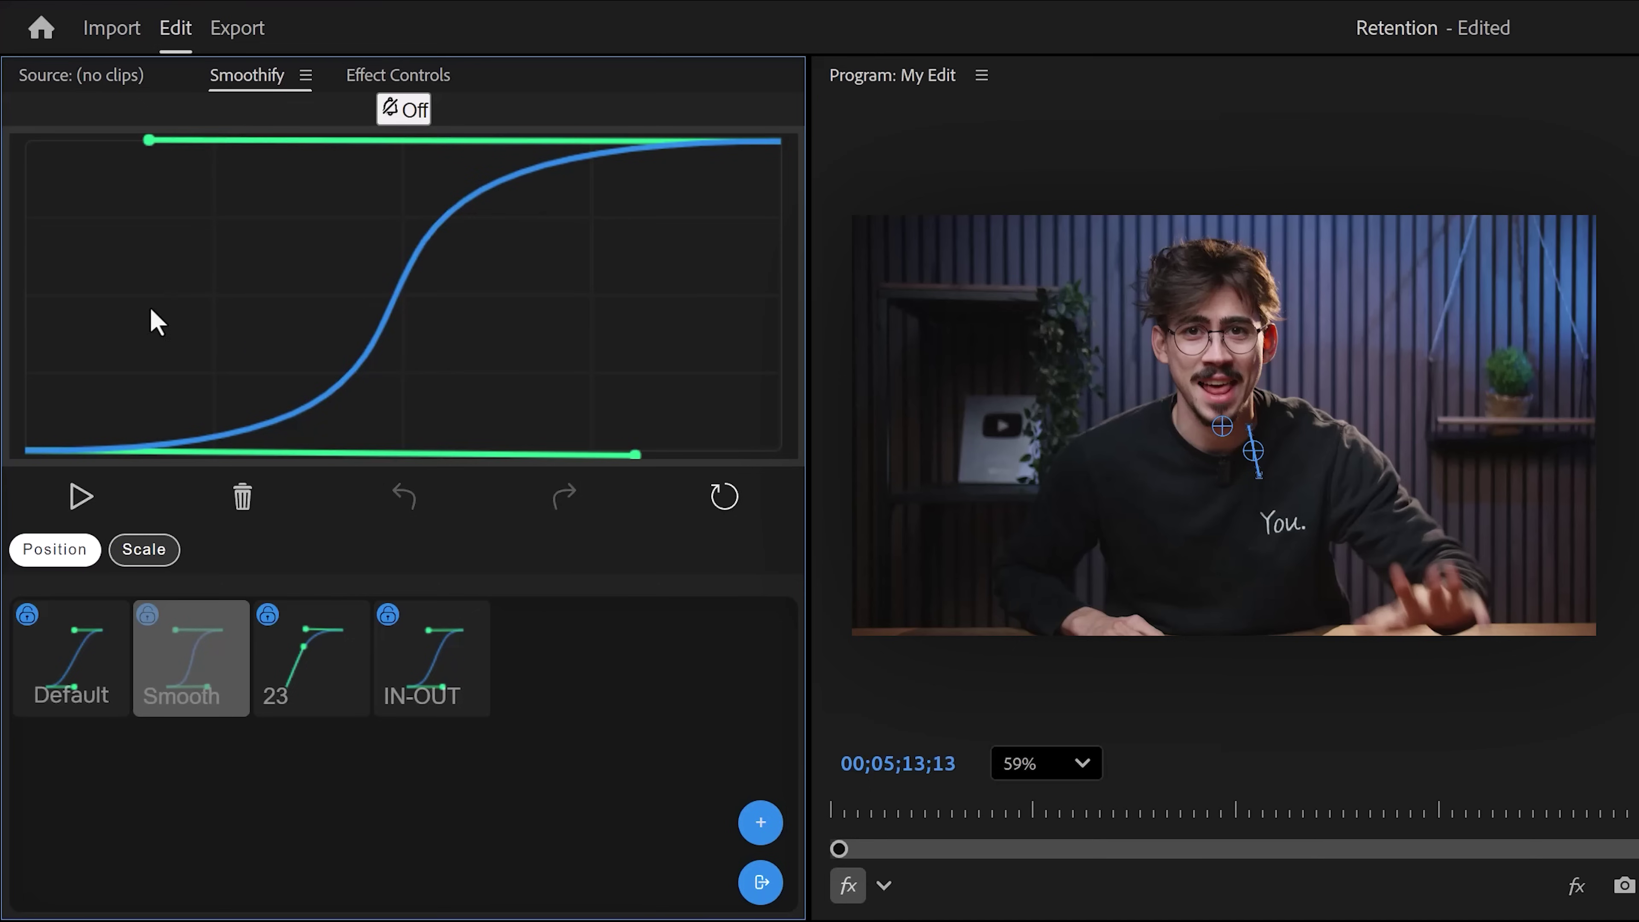
click(67, 549)
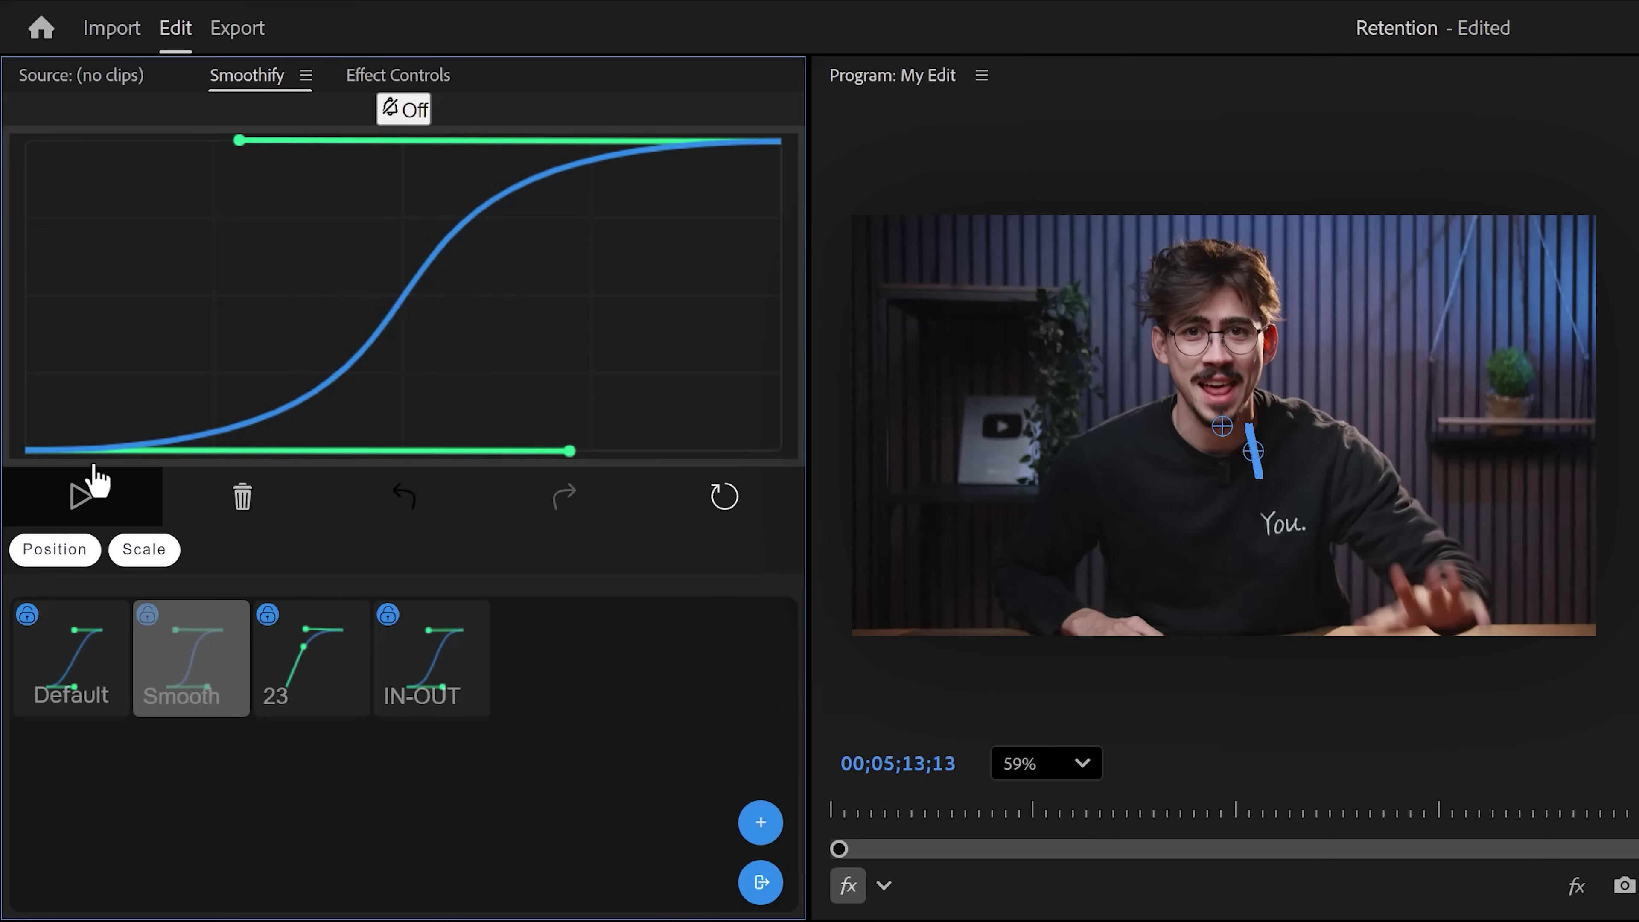
click(378, 79)
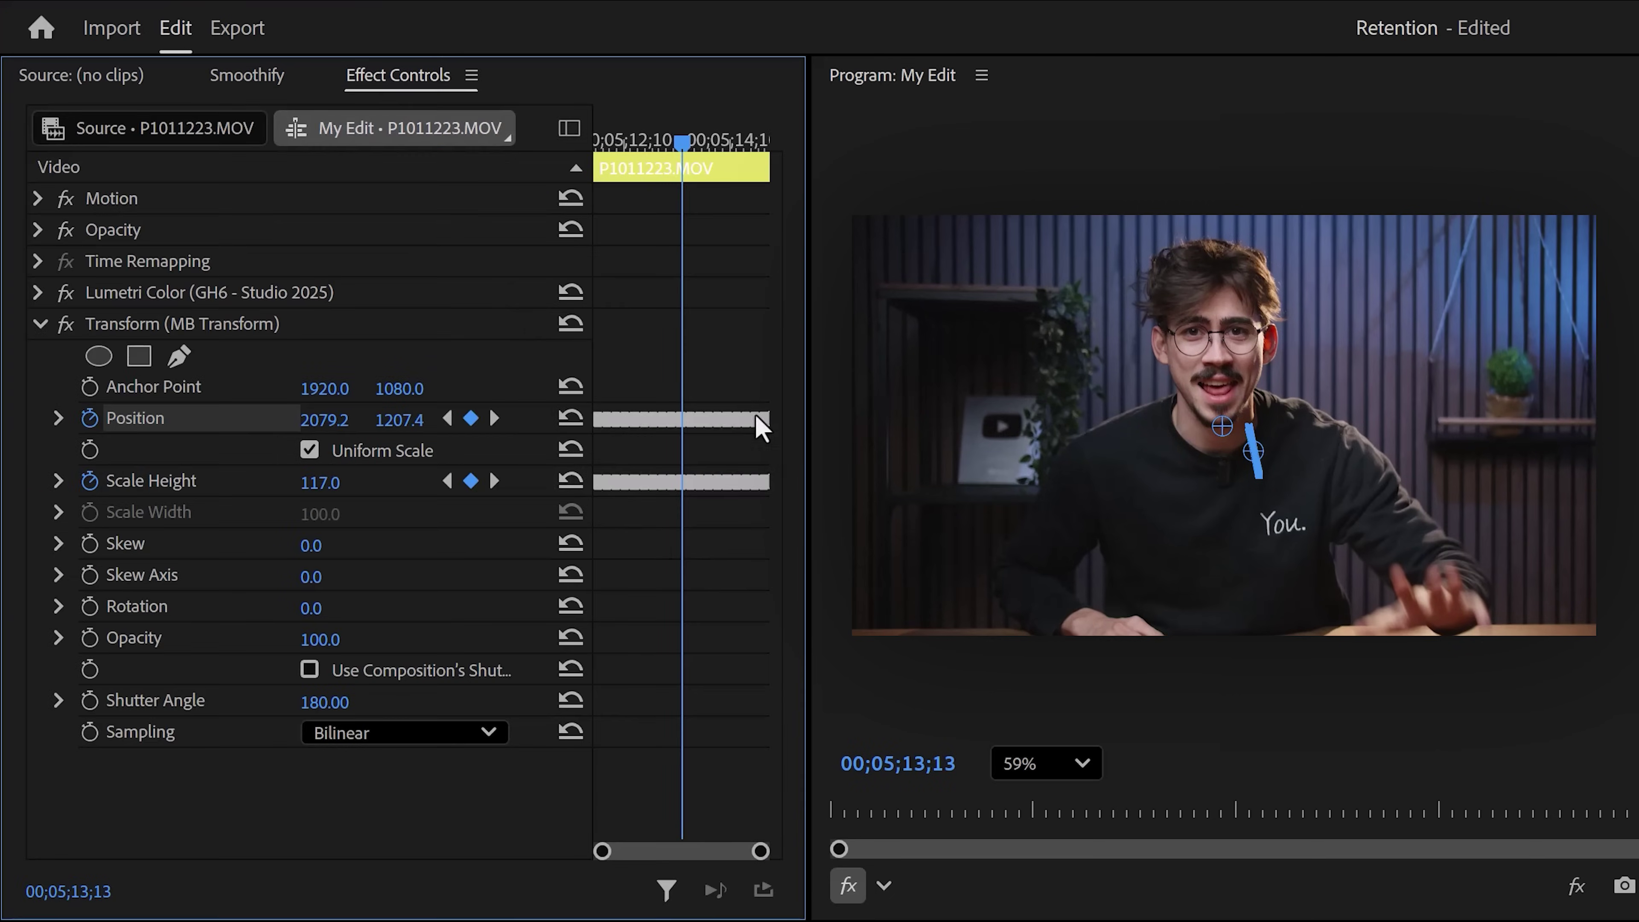